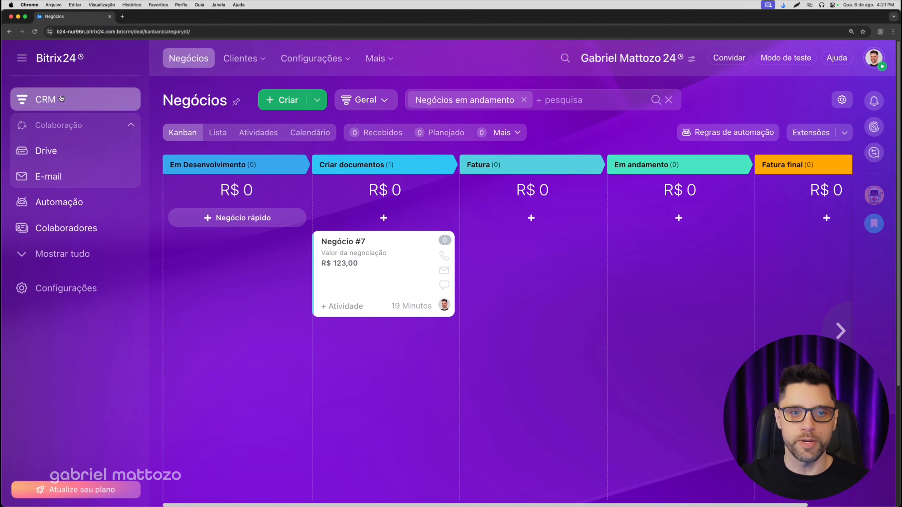
- Review the department hierarchy in the employees' company structure chart, then close it
{"action": "left_click", "coordinate": [68, 234]}
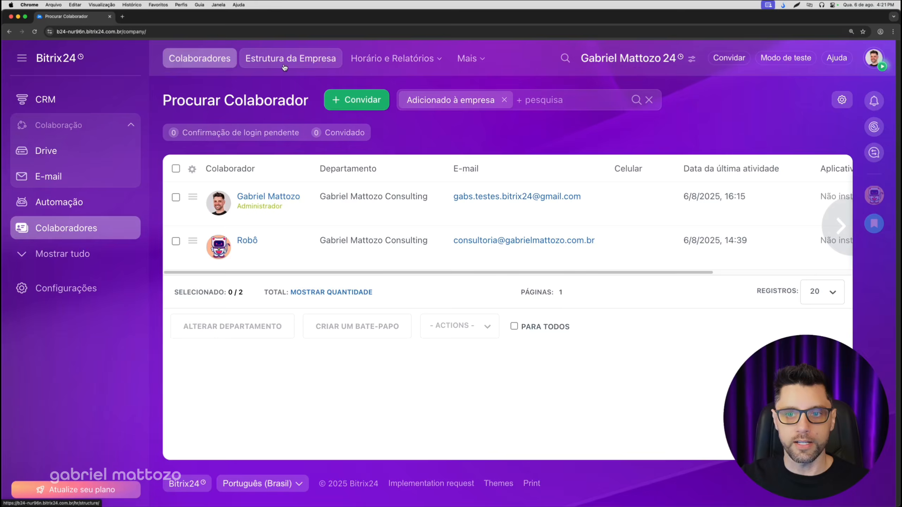
{"action": "left_click", "coordinate": [284, 68]}
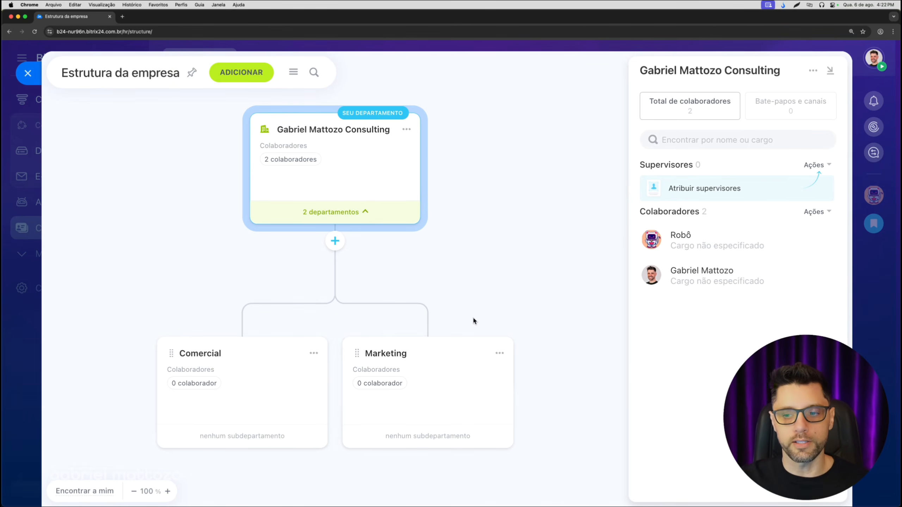
{"action": "left_click", "coordinate": [29, 75]}
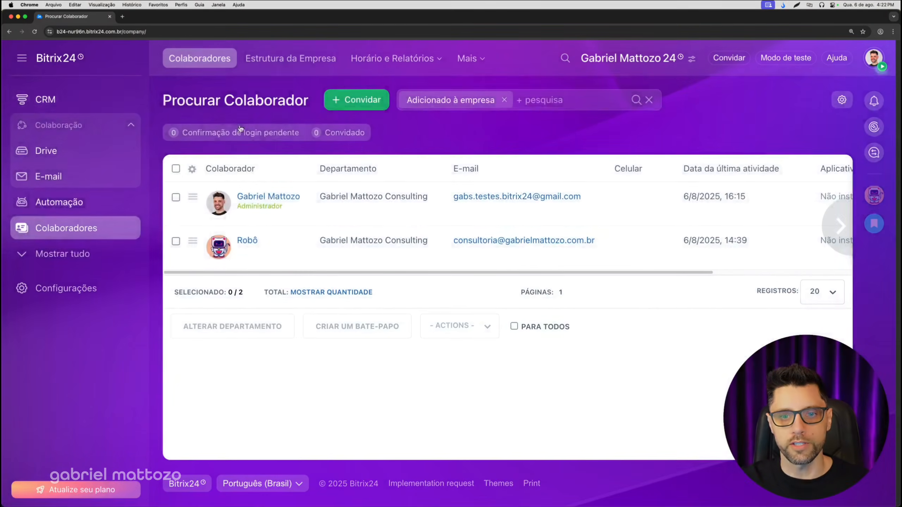
- Open the CRM access permissions settings and collapse all permission sections
{"action": "left_click", "coordinate": [41, 103]}
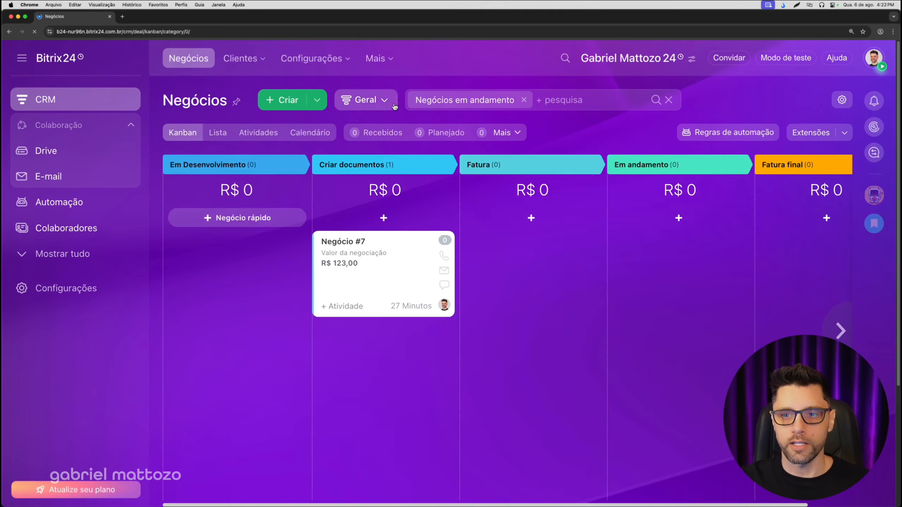
{"action": "left_click", "coordinate": [312, 58]}
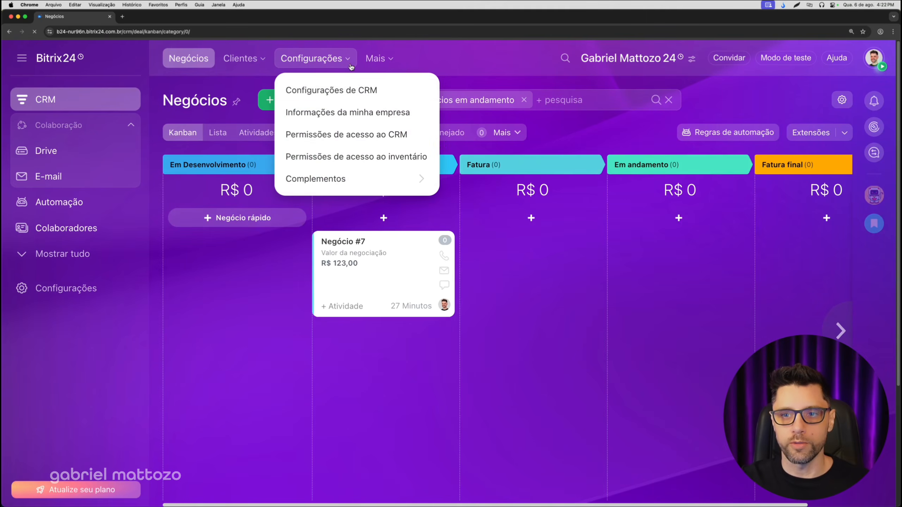
{"action": "left_click", "coordinate": [398, 137]}
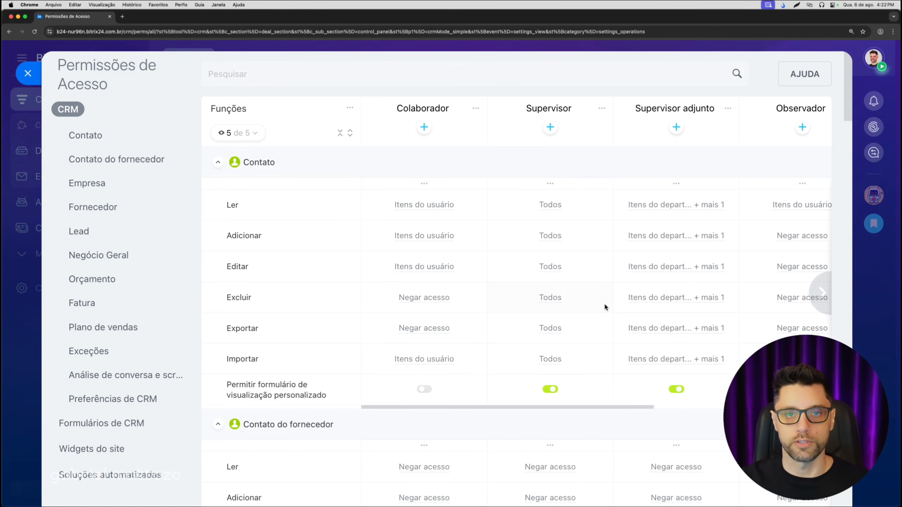
{"action": "scroll", "coordinate": [366, 199], "scroll_direction": "down", "scroll_amount": 20}
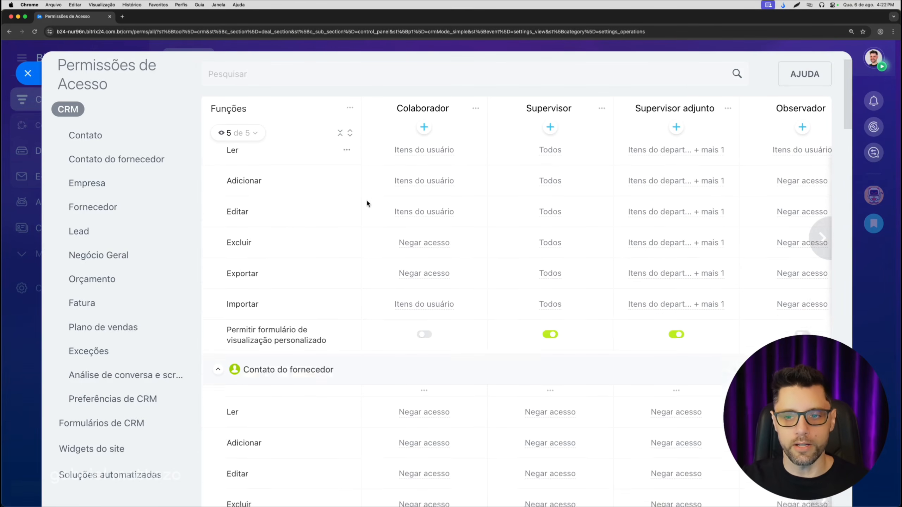
{"action": "scroll", "coordinate": [321, 322], "scroll_direction": "up", "scroll_amount": 20}
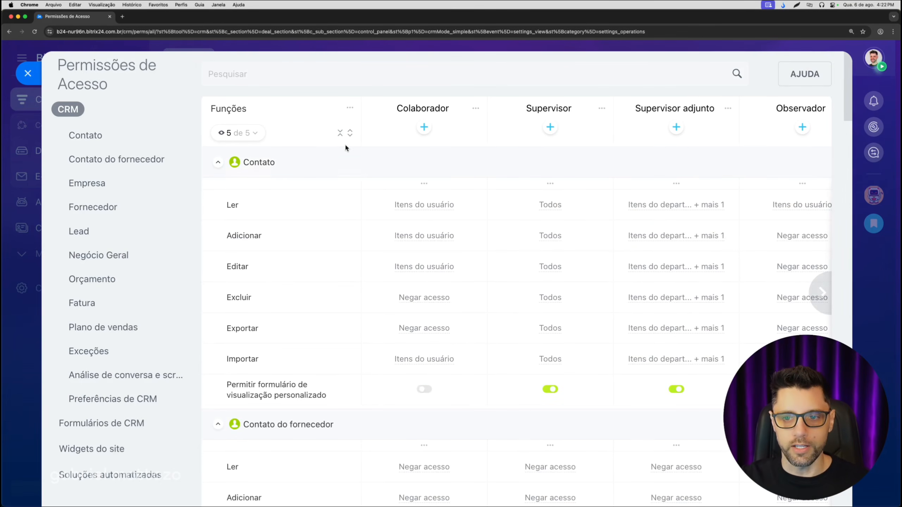
{"action": "left_click", "coordinate": [340, 133]}
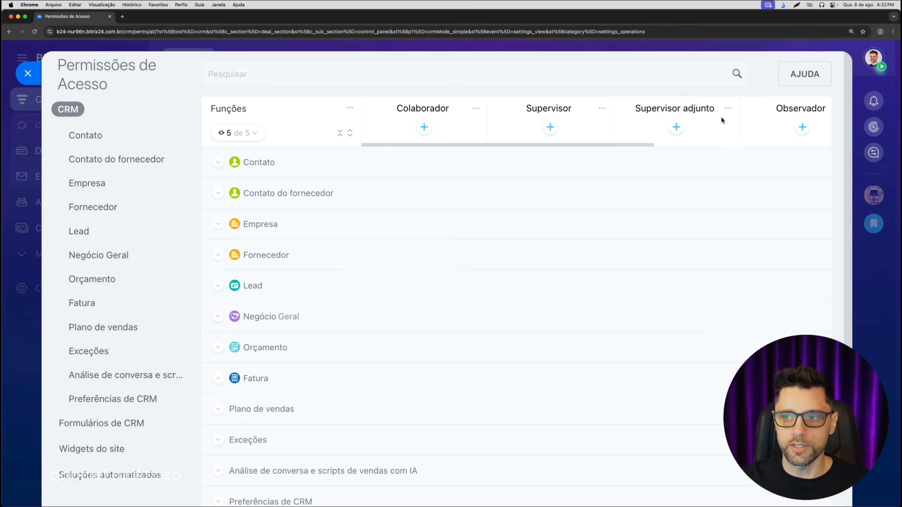
- Delete the Colaborador and Supervisor roles from the CRM access permissions, confirming each deletion
{"action": "left_click_drag", "start_coordinate": [588, 146], "coordinate": [568, 141]}
{"action": "left_click", "coordinate": [476, 109]}
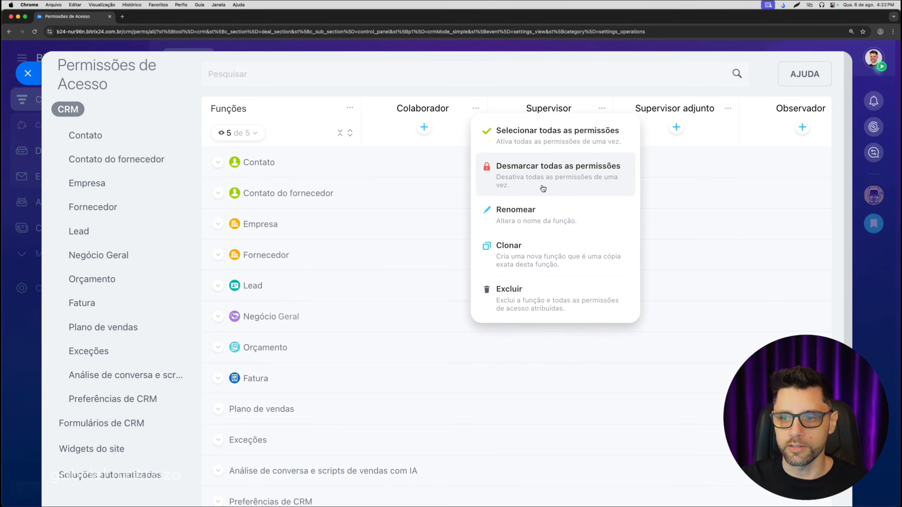
{"action": "left_click", "coordinate": [522, 288]}
{"action": "left_click", "coordinate": [418, 173]}
{"action": "left_click", "coordinate": [476, 109]}
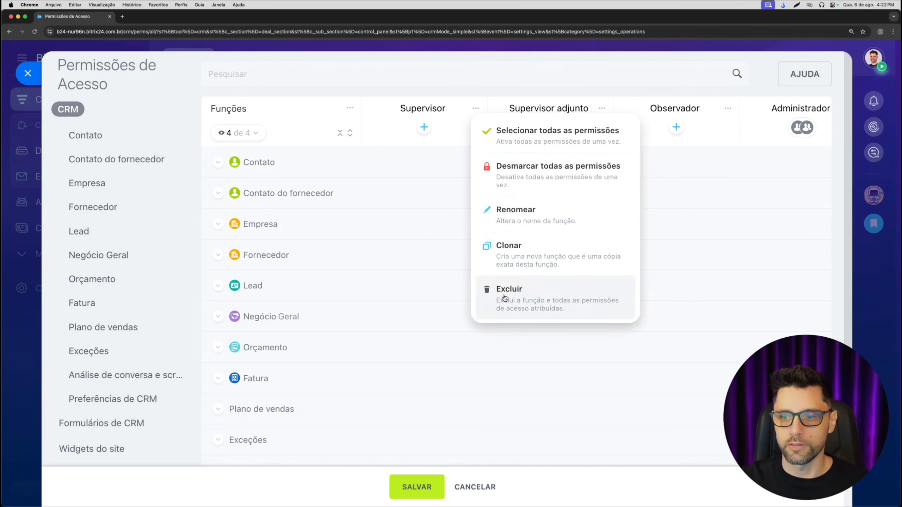
{"action": "left_click", "coordinate": [504, 298]}
{"action": "left_click", "coordinate": [417, 173]}
- Delete the remaining Supervisor adjunto, Observador and Administrador roles, confirming each deletion
{"action": "left_click", "coordinate": [476, 109]}
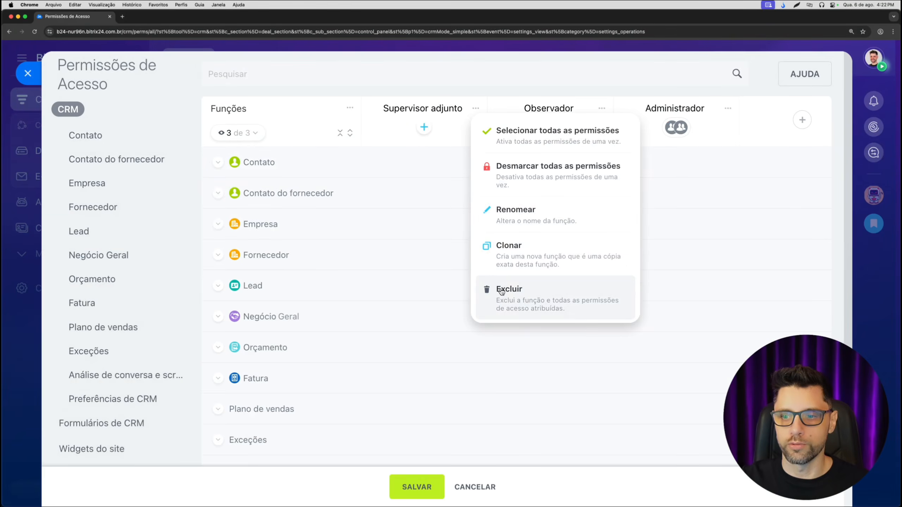
{"action": "left_click", "coordinate": [501, 291]}
{"action": "left_click", "coordinate": [417, 173]}
{"action": "left_click", "coordinate": [476, 108]}
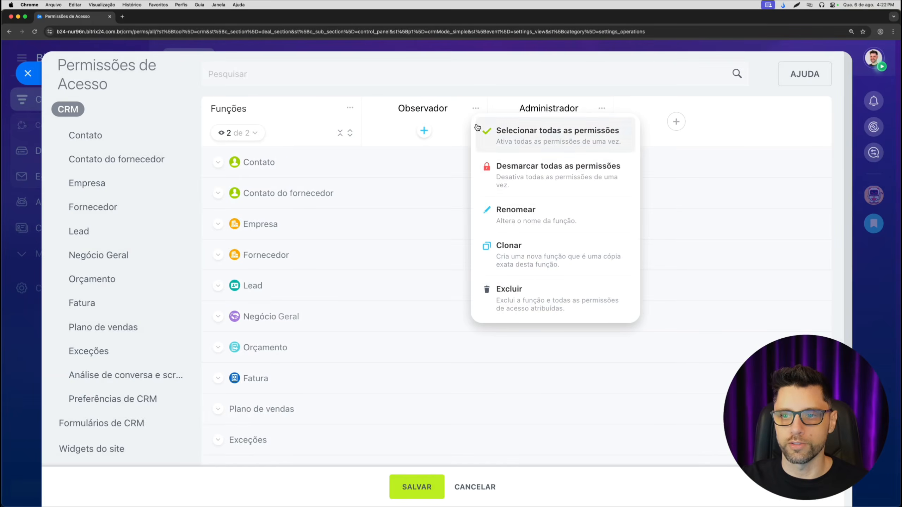
{"action": "left_click", "coordinate": [501, 294]}
{"action": "left_click", "coordinate": [416, 173]}
{"action": "left_click", "coordinate": [476, 109]}
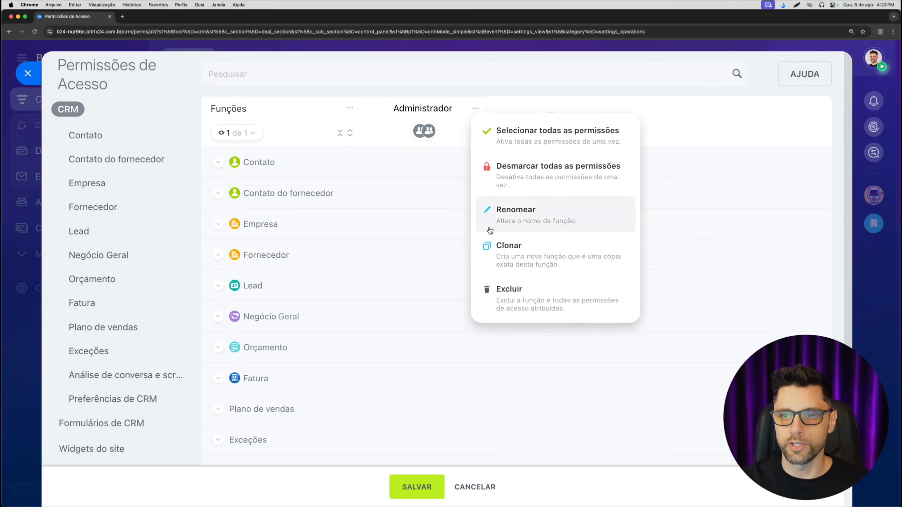
{"action": "left_click", "coordinate": [505, 296]}
{"action": "left_click", "coordinate": [416, 173]}
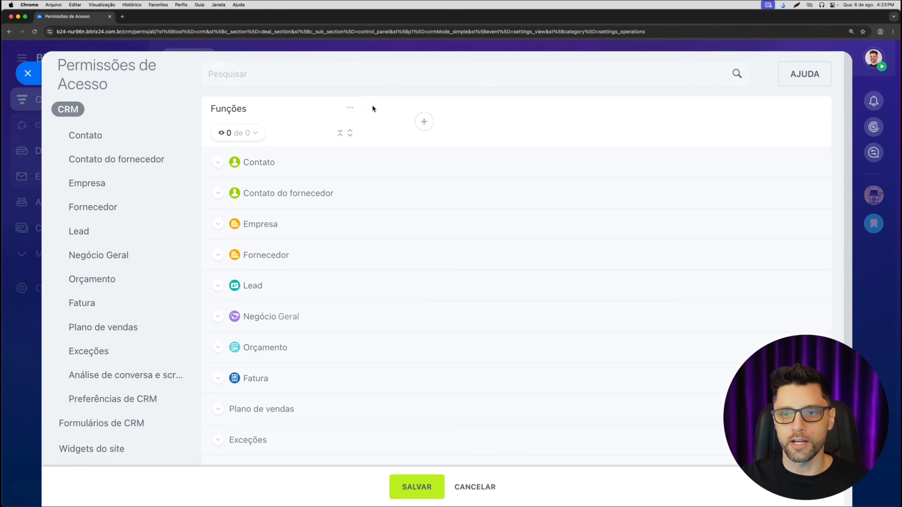
- Create a new role named "Comercial: Colaborador" in the CRM access permissions
{"action": "left_click", "coordinate": [424, 122]}
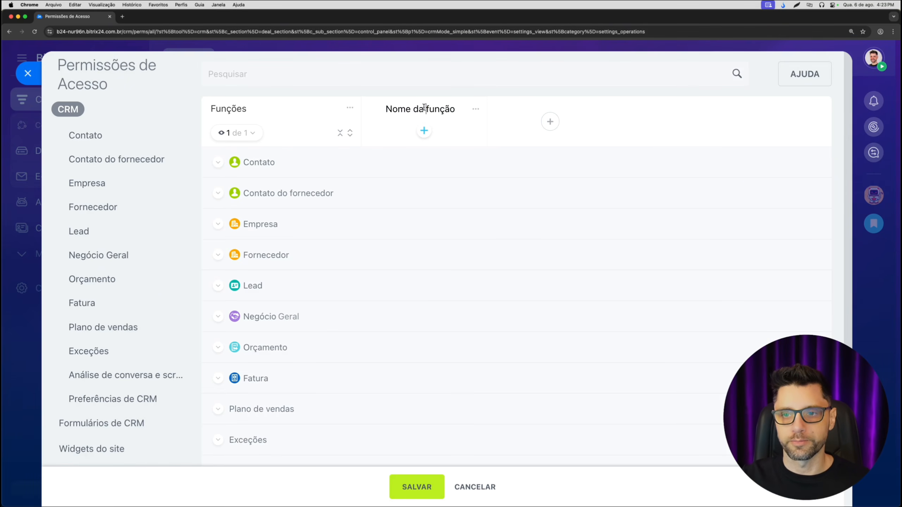
{"action": "type", "text": "C"}
{"action": "key", "text": "BackSpace"}
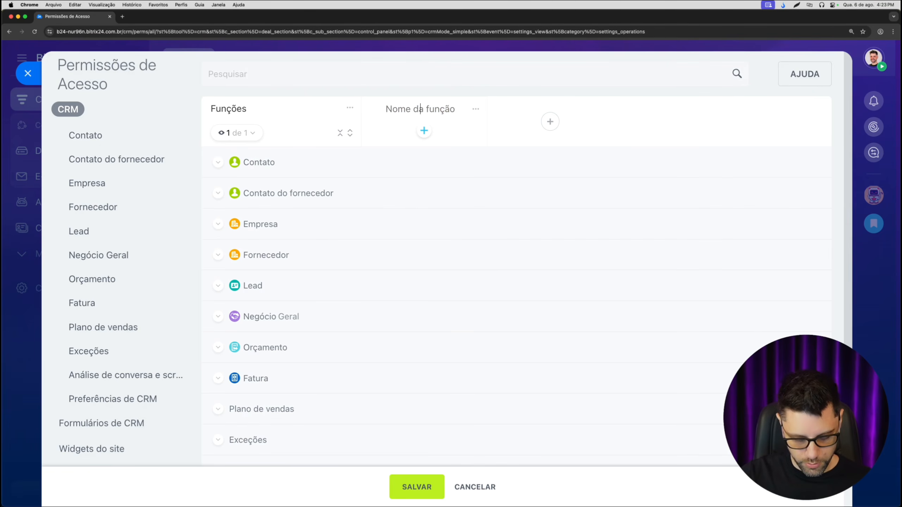
{"action": "type", "text": "c"}
{"action": "key", "text": "BackSpace"}
{"action": "type", "text": "Comer"}
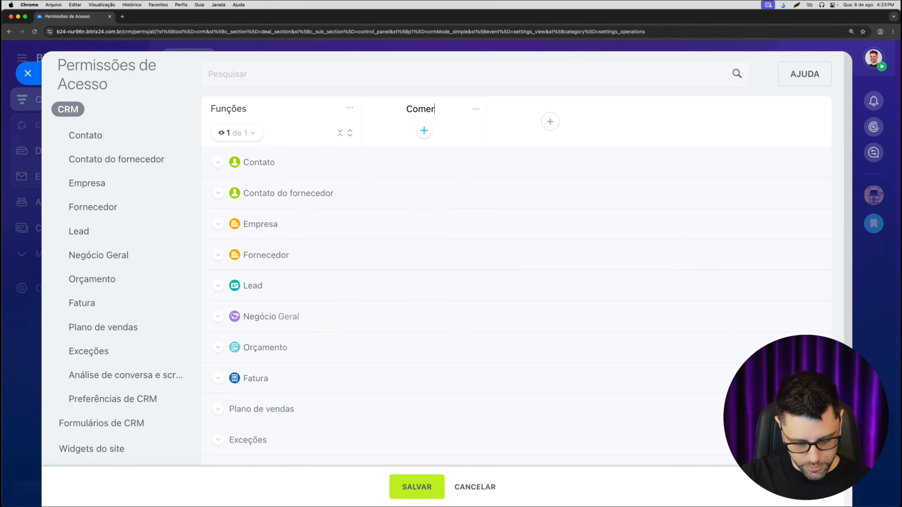
{"action": "type", "text": "cial: "}
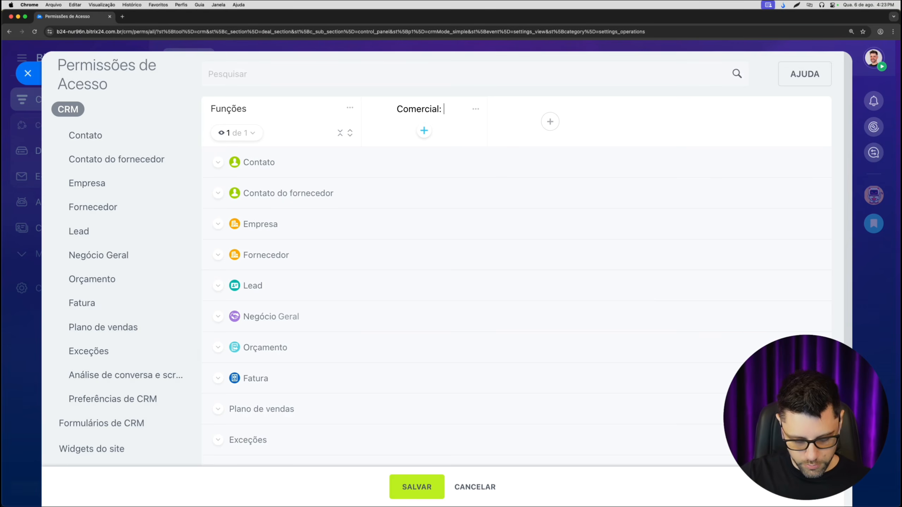
{"action": "type", "text": "Colaboradres"}
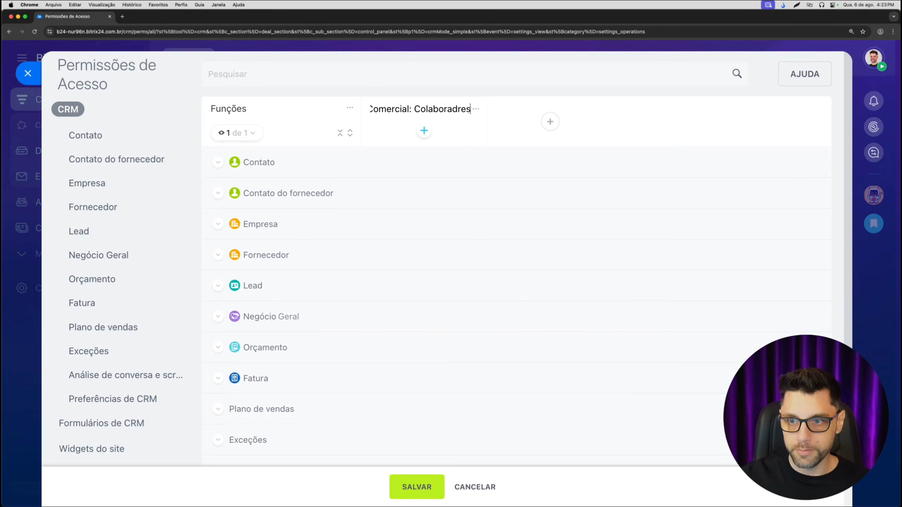
{"action": "key", "text": "BackSpace"}
{"action": "key", "text": "BackSpace"}
{"action": "type", "text": "ora"}
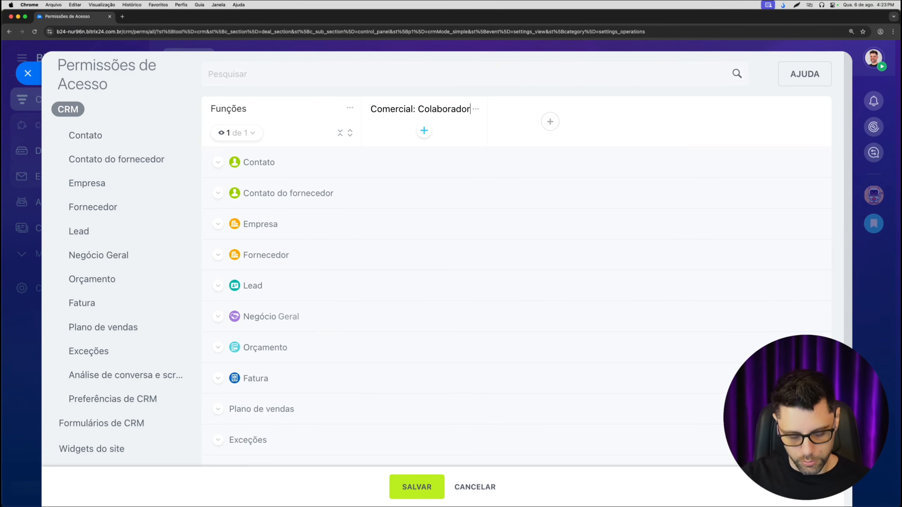
{"action": "key", "text": "Return"}
- Add a second role named "Comercial: Supervisor" to the CRM access permissions
{"action": "left_click", "coordinate": [550, 121]}
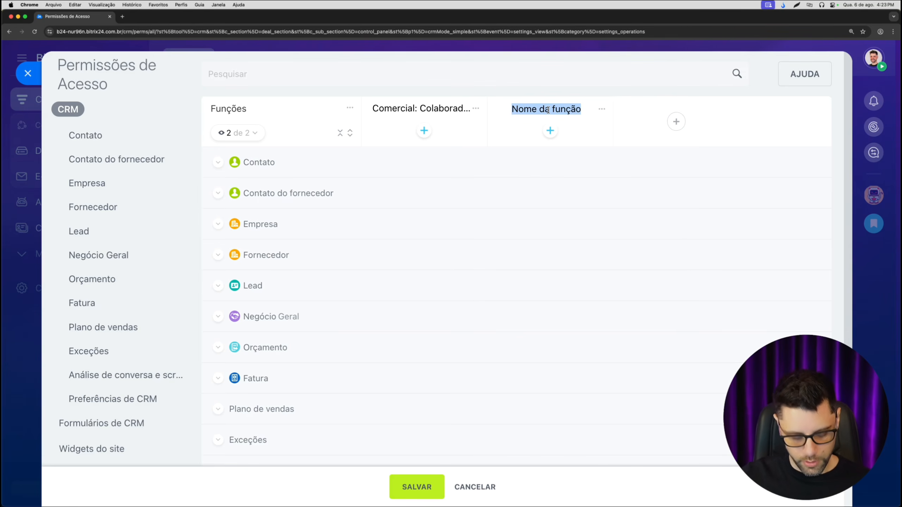
{"action": "type", "text": "Comercial: Supervi"}
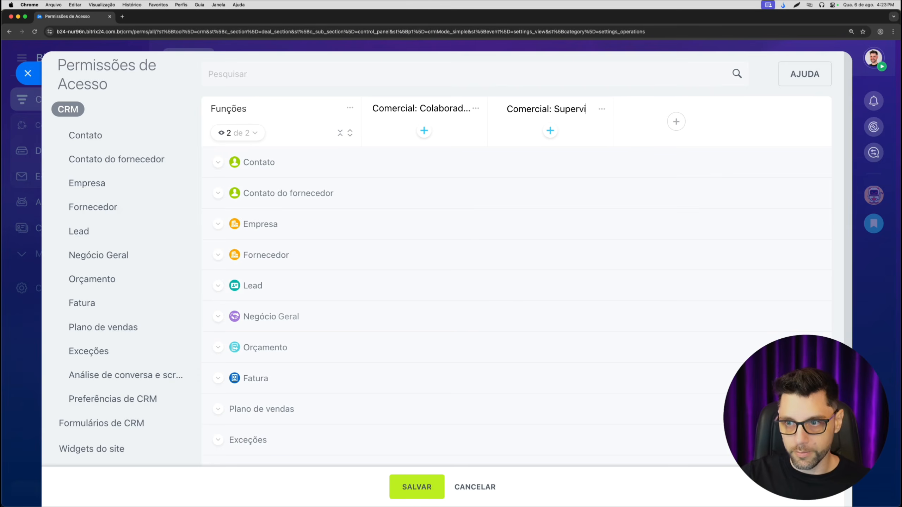
{"action": "type", "text": "sor"}
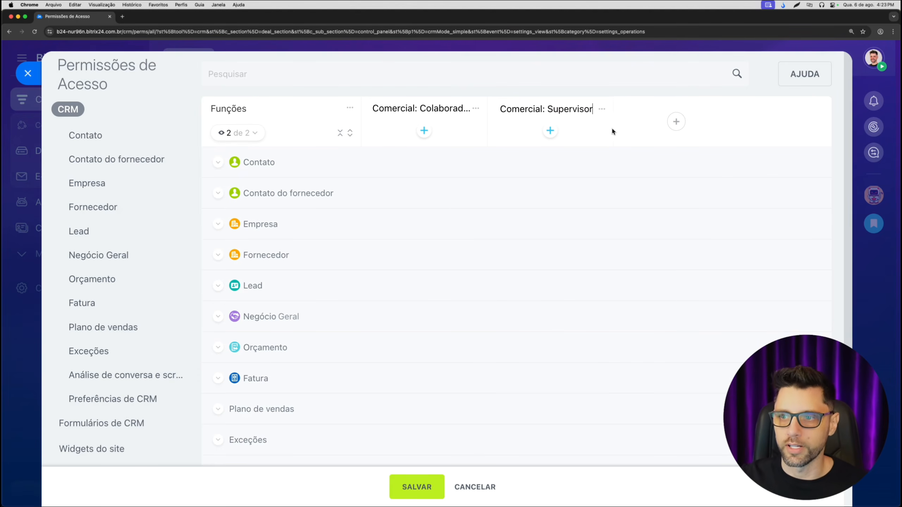
{"action": "left_click", "coordinate": [578, 82]}
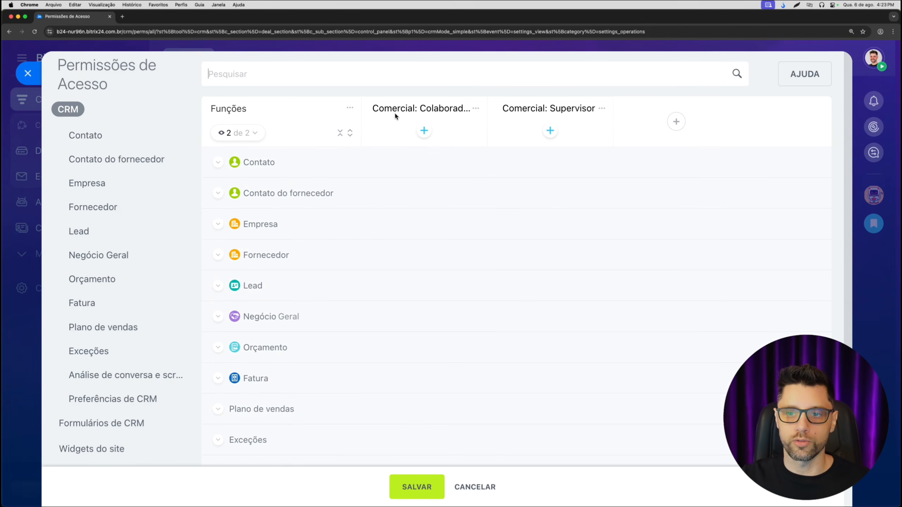
- Assign the Comercial department to the "Comercial: Colaborador" role, using the option for only this department's employees
{"action": "left_click", "coordinate": [424, 130]}
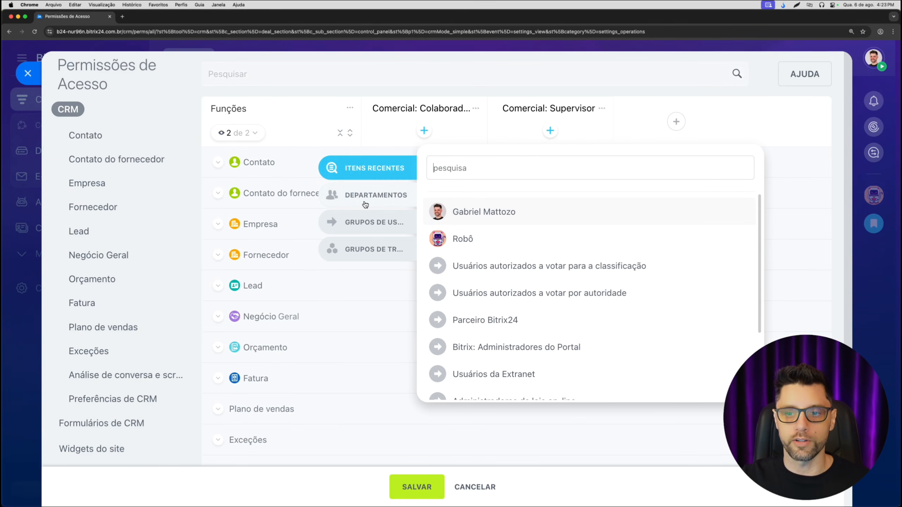
{"action": "left_click", "coordinate": [376, 196]}
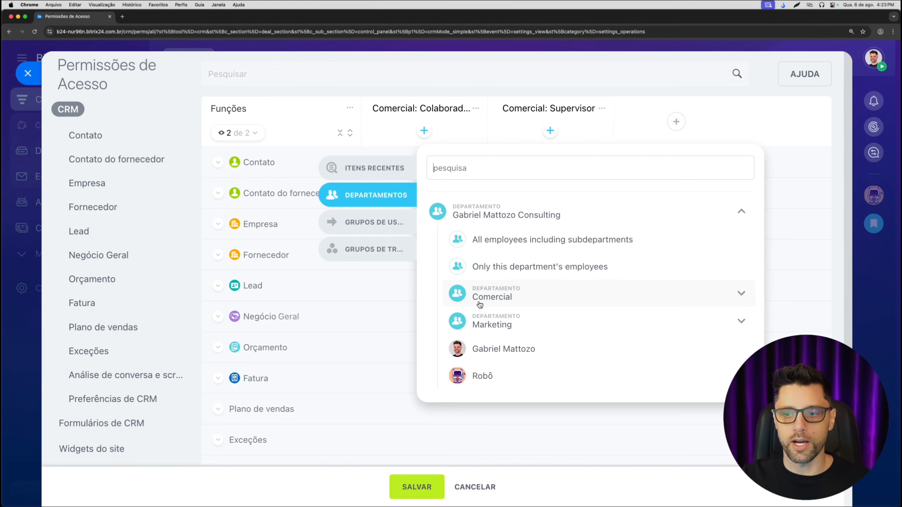
{"action": "left_click", "coordinate": [475, 298]}
{"action": "scroll", "coordinate": [476, 292], "scroll_direction": "down", "scroll_amount": 2}
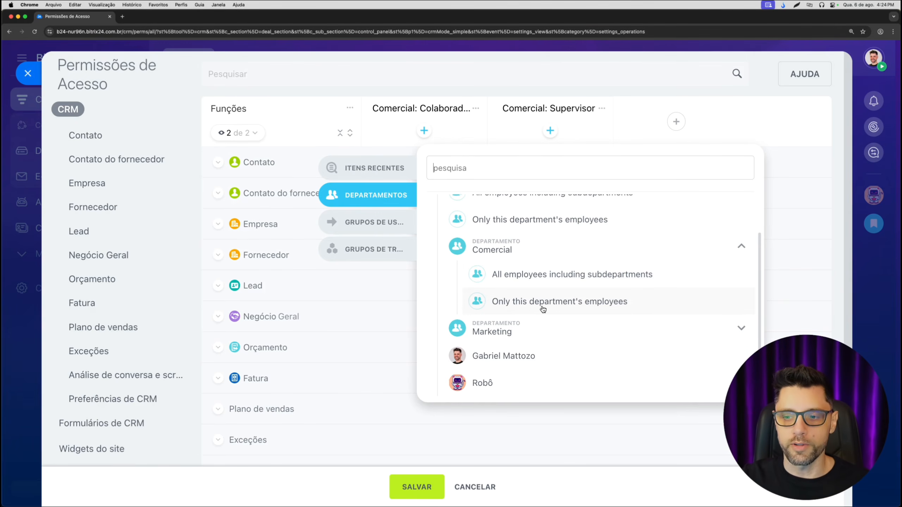
{"action": "left_click", "coordinate": [526, 305]}
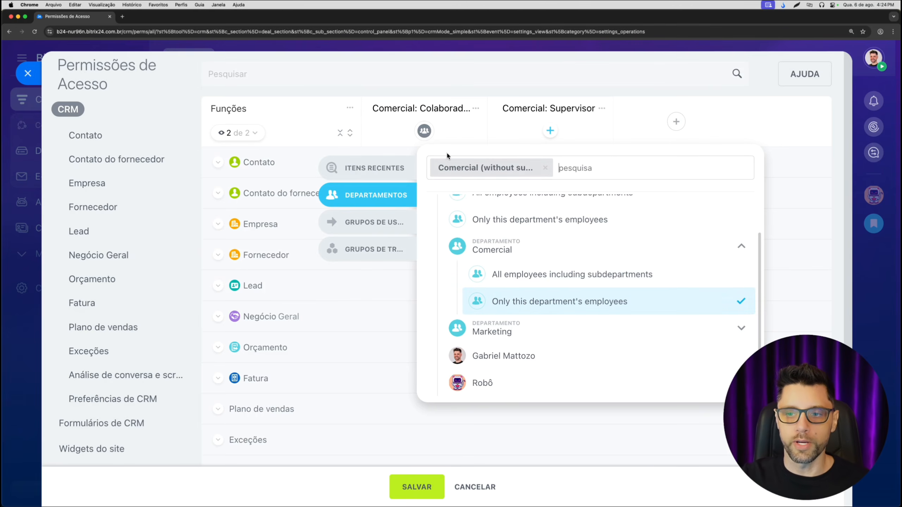
{"action": "left_click", "coordinate": [459, 83]}
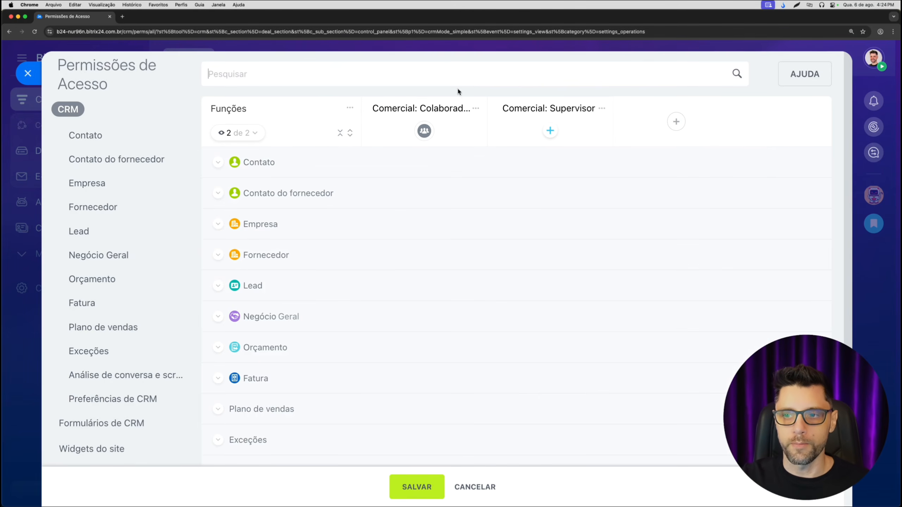
- Assign the account administrator's user to the "Comercial: Supervisor" role
{"action": "left_click", "coordinate": [550, 132]}
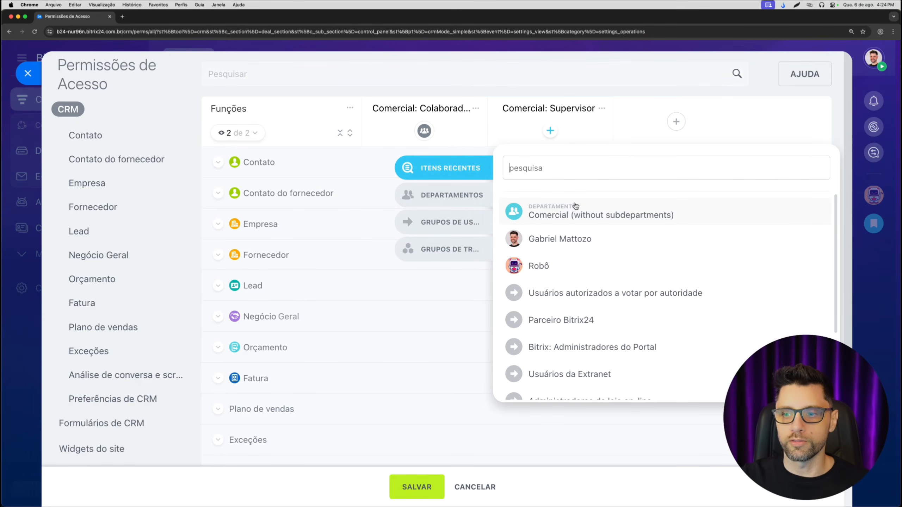
{"action": "left_click", "coordinate": [558, 240]}
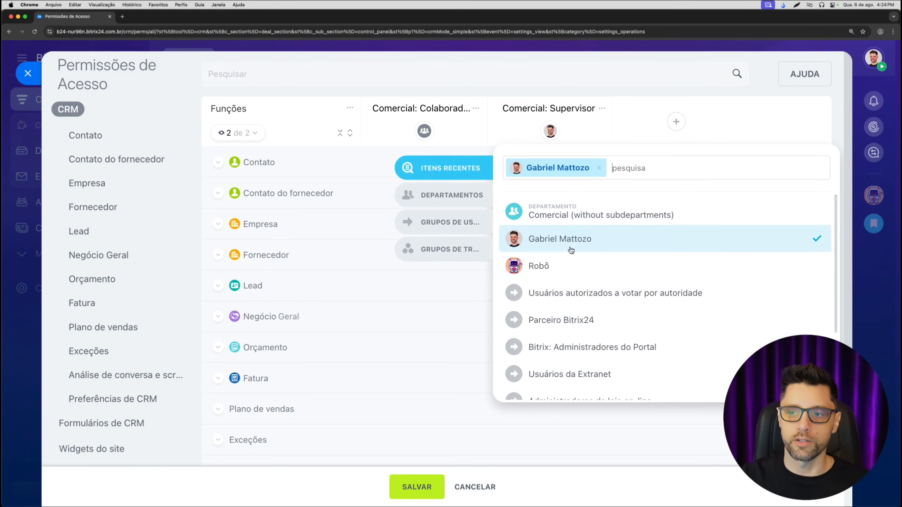
{"action": "left_click", "coordinate": [559, 122]}
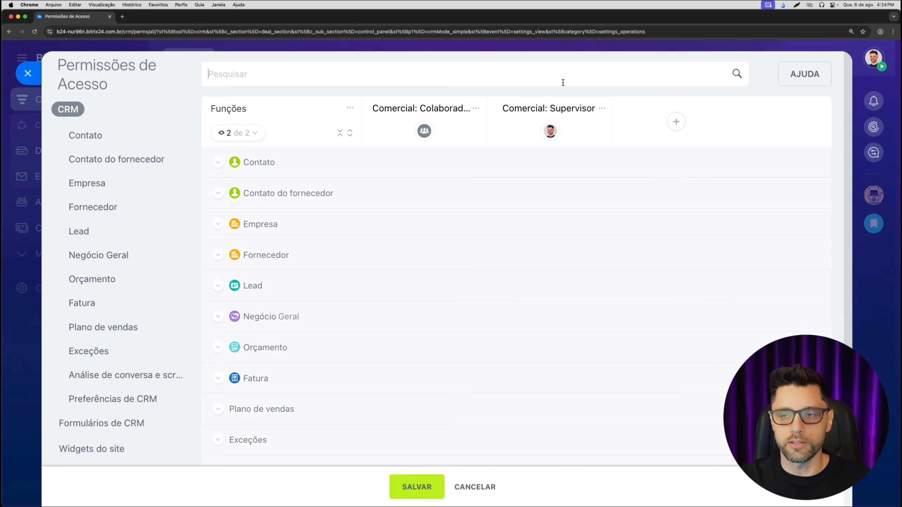
{"action": "mouse_move", "coordinate": [552, 129]}
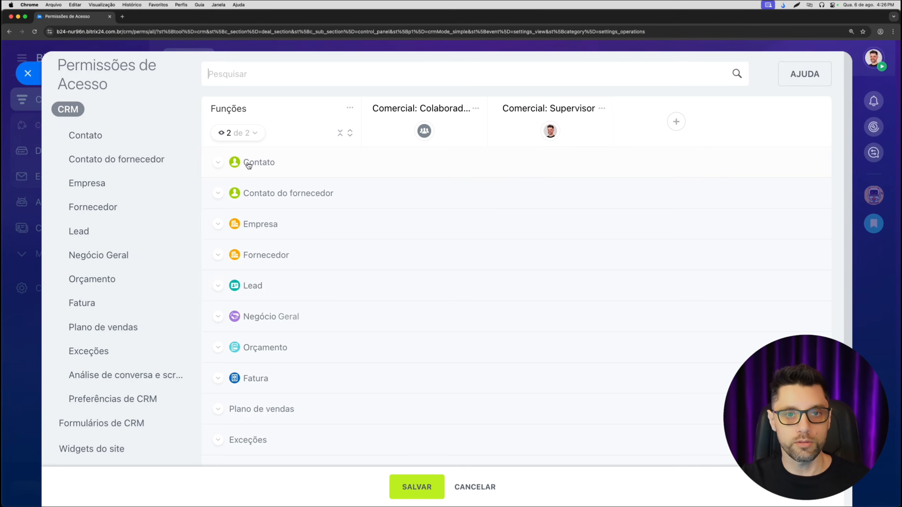
{"action": "left_click", "coordinate": [341, 134]}
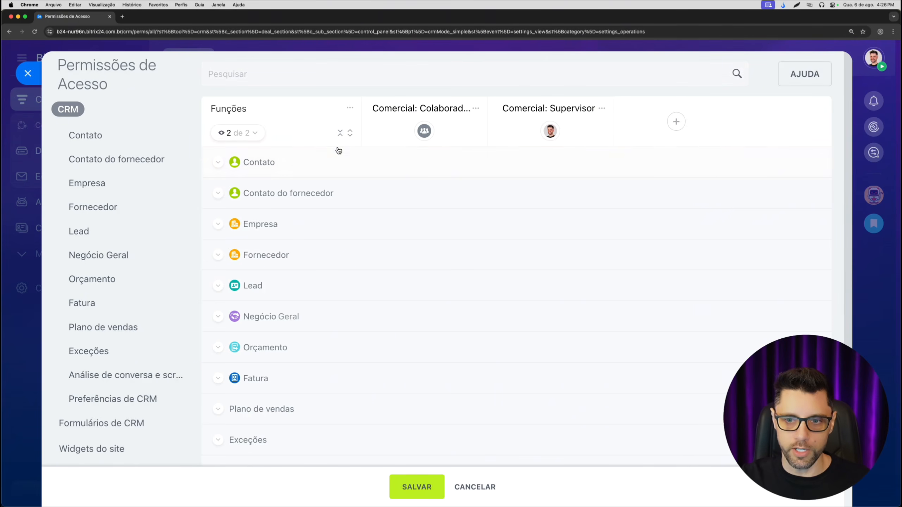
- Set the Contato Ler permission of "Comercial: Colaboradores" to Todos os itens, with all item scopes enabled
{"action": "left_click", "coordinate": [350, 133]}
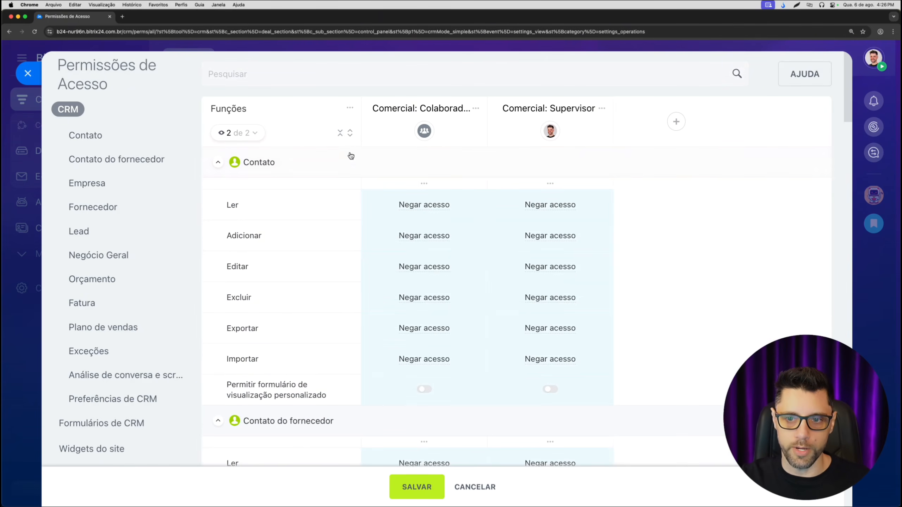
{"action": "left_click", "coordinate": [340, 134]}
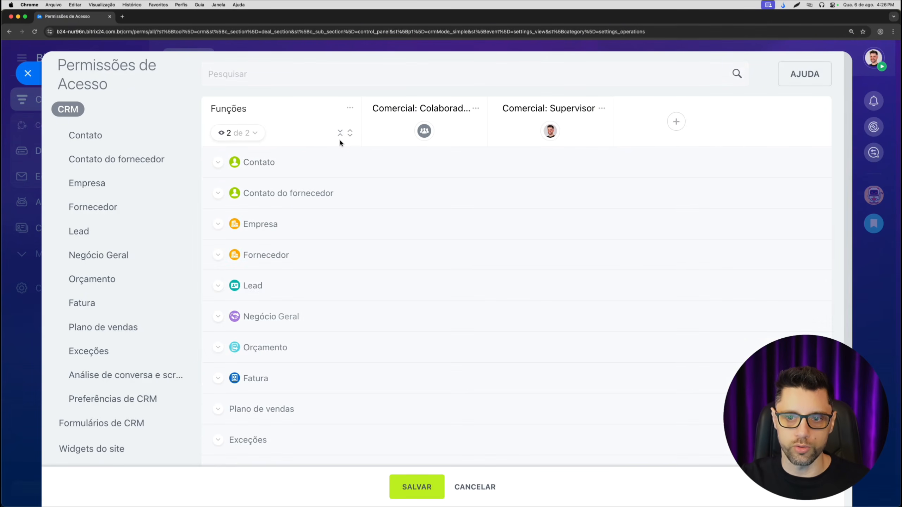
{"action": "left_click", "coordinate": [218, 165]}
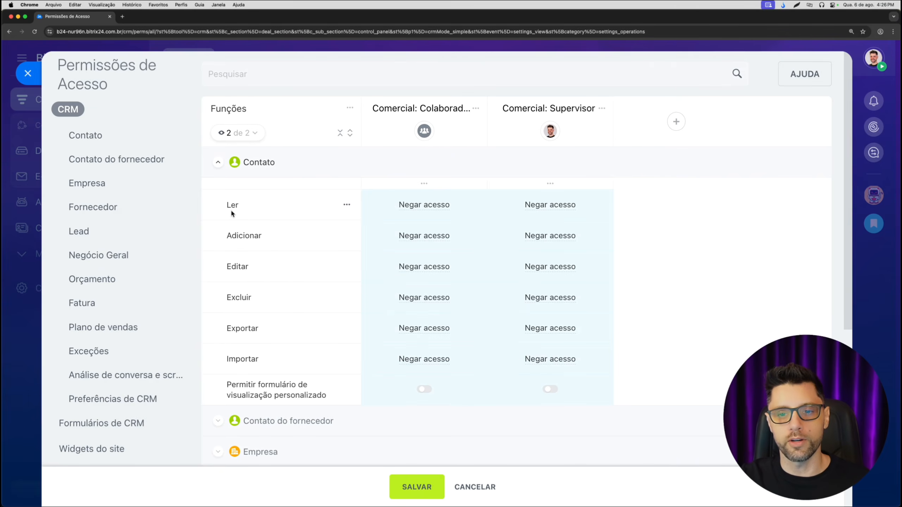
{"action": "left_click", "coordinate": [430, 209]}
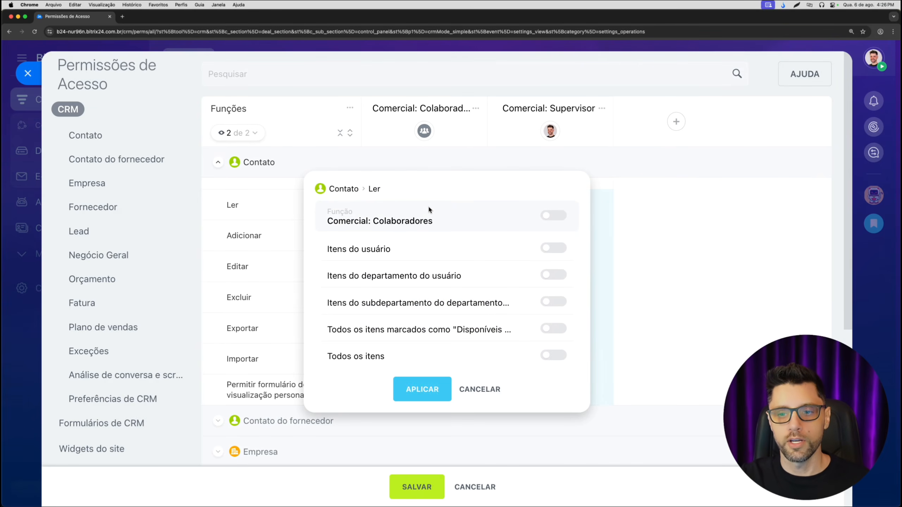
{"action": "left_click", "coordinate": [561, 250]}
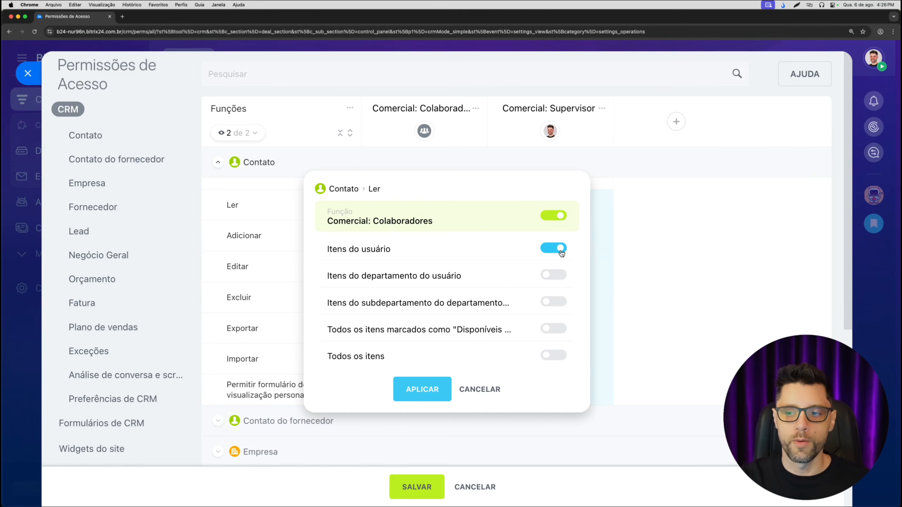
{"action": "left_click", "coordinate": [554, 279]}
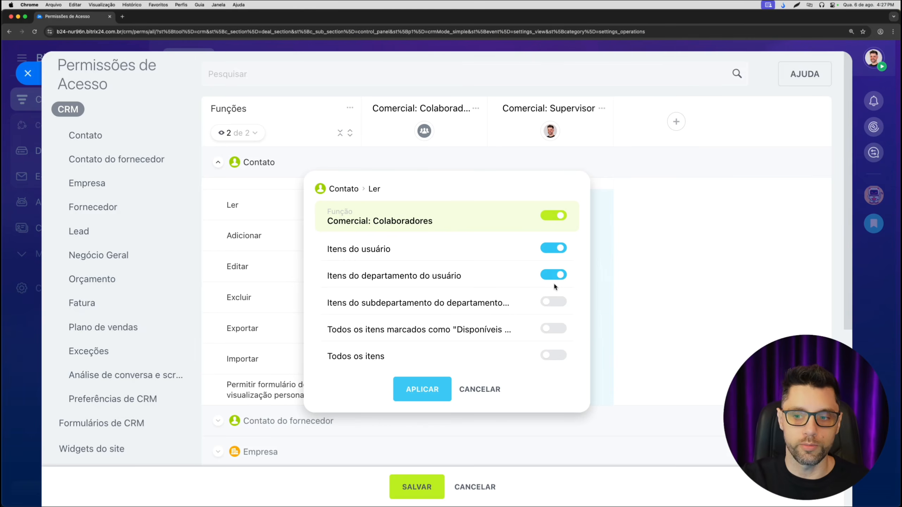
{"action": "left_click", "coordinate": [555, 303]}
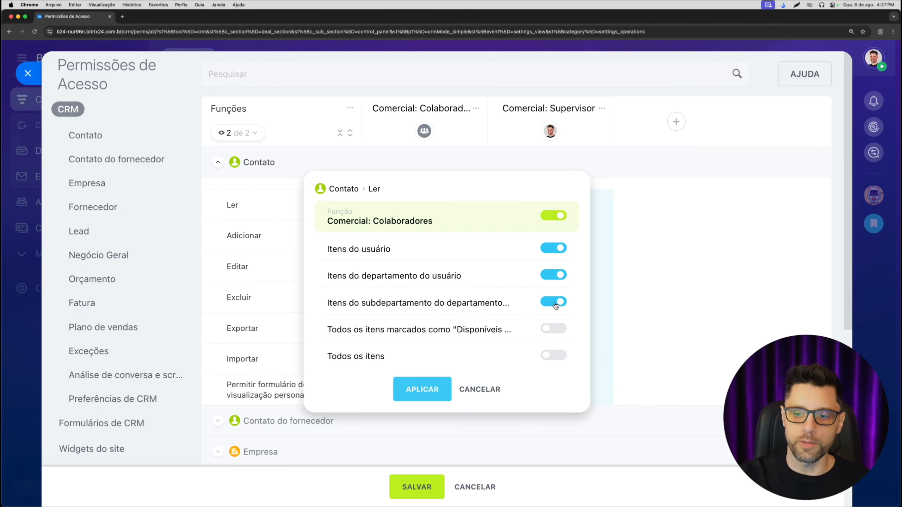
{"action": "left_click", "coordinate": [554, 328]}
{"action": "left_click", "coordinate": [555, 356]}
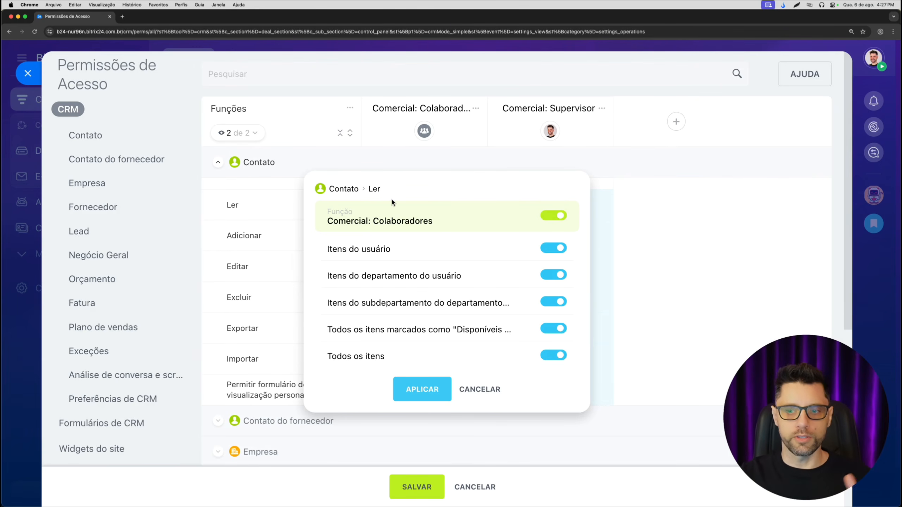
{"action": "left_click", "coordinate": [421, 389]}
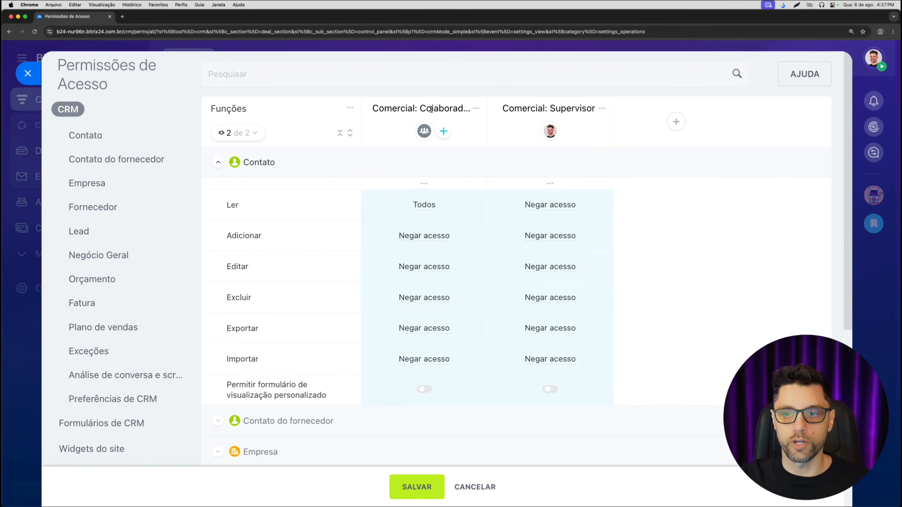
- For Contato, set the "Comercial: Colaboradores" Adicionar permission to Itens do usuário and Editar to Itens do usuário plus Itens do departamento do usuário
{"action": "mouse_move", "coordinate": [427, 210]}
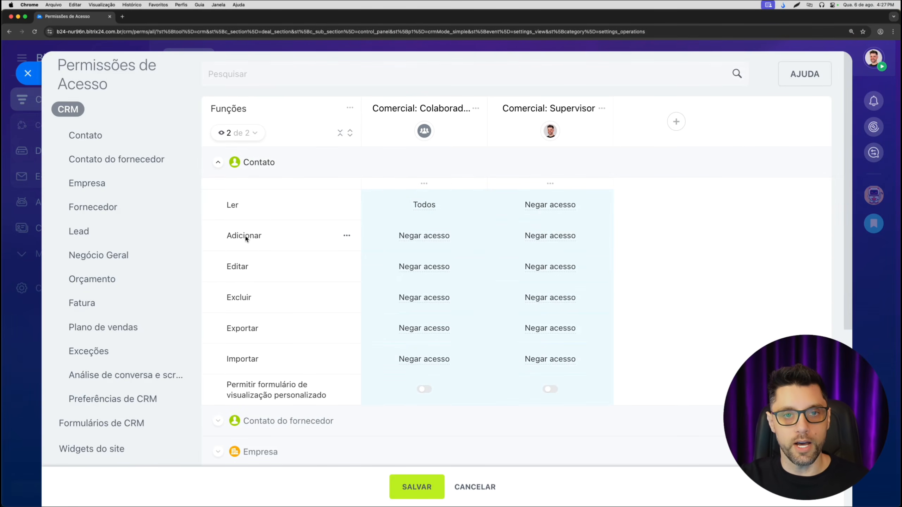
{"action": "left_click", "coordinate": [424, 239]}
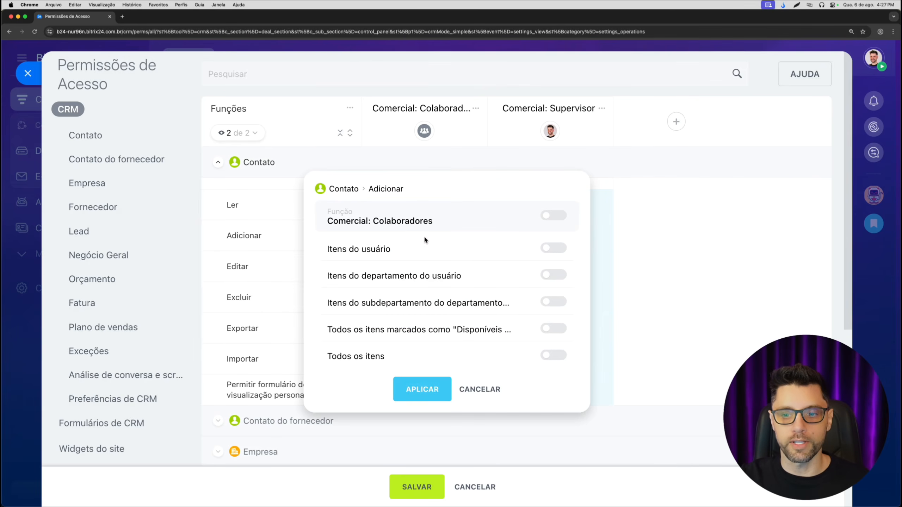
{"action": "left_click", "coordinate": [552, 249]}
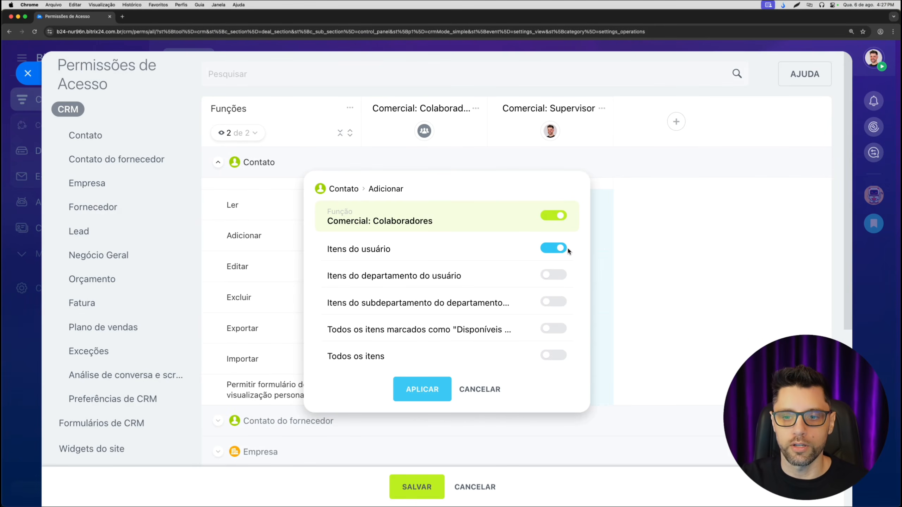
{"action": "left_click", "coordinate": [431, 388]}
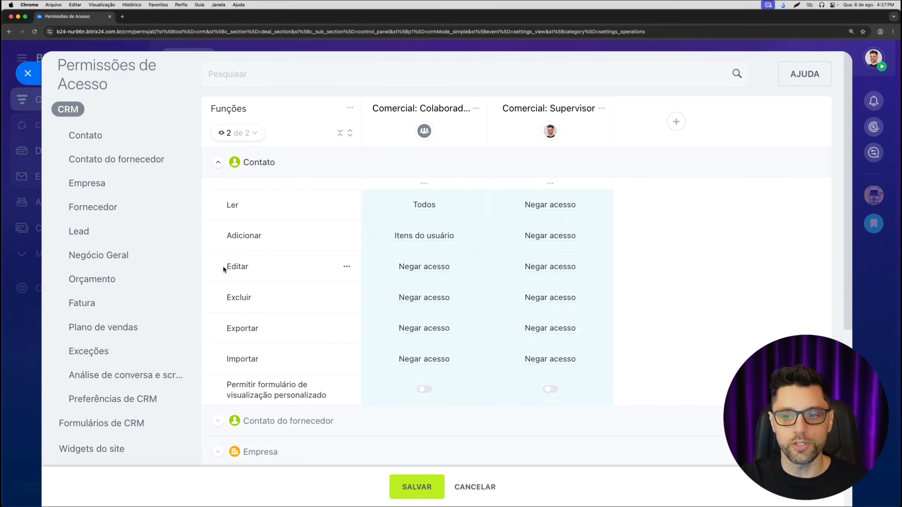
{"action": "left_click", "coordinate": [422, 269]}
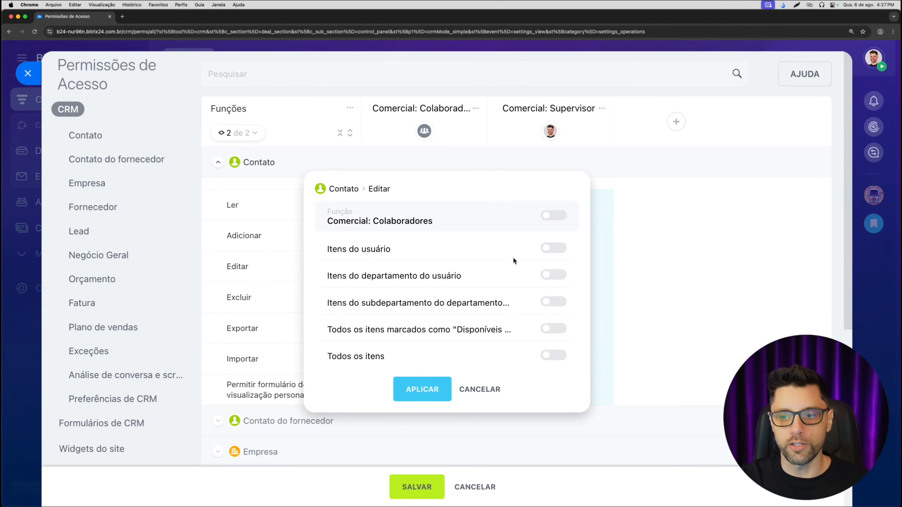
{"action": "left_click", "coordinate": [553, 248]}
{"action": "left_click", "coordinate": [555, 276]}
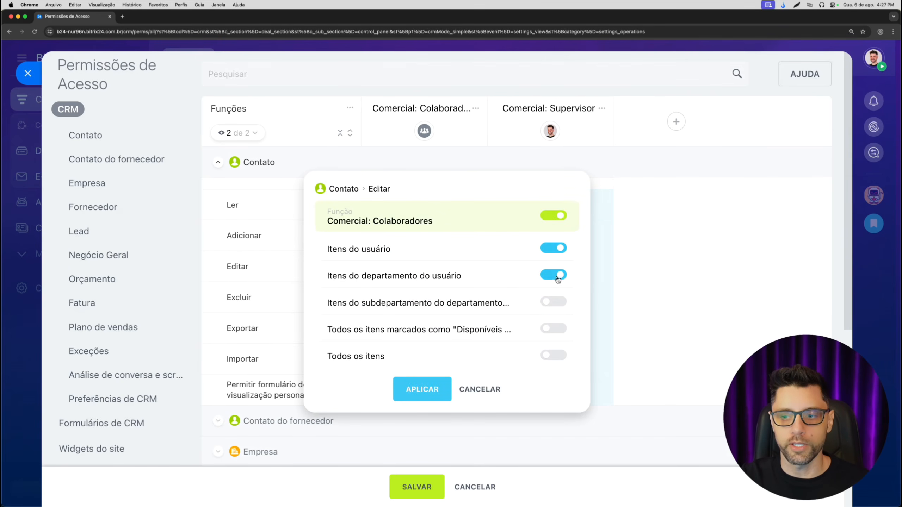
{"action": "left_click", "coordinate": [432, 380]}
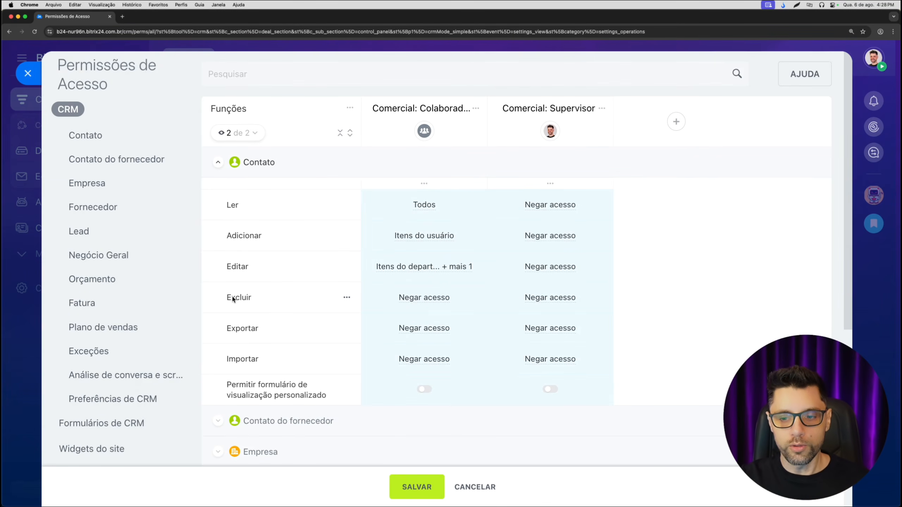
- Set the Contato Excluir permission of "Comercial: Colaboradores" to Itens do usuário only
{"action": "left_click", "coordinate": [425, 298]}
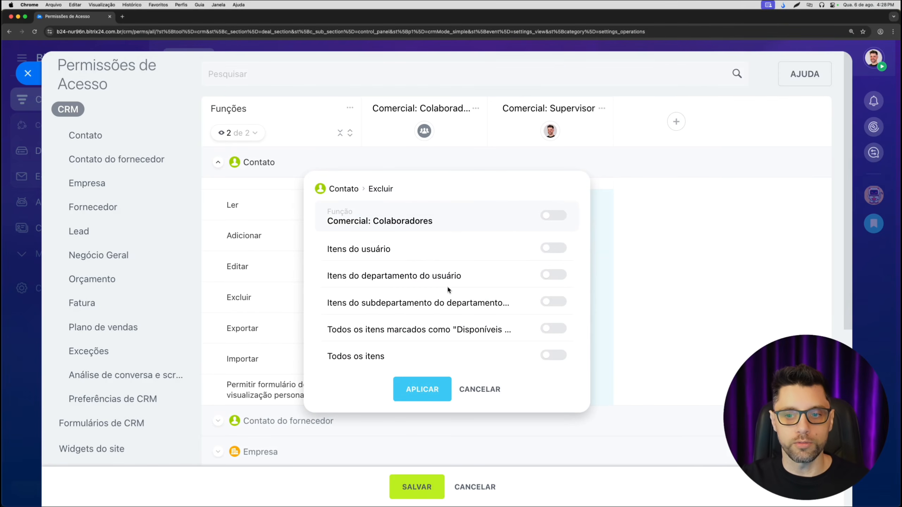
{"action": "left_click", "coordinate": [552, 251]}
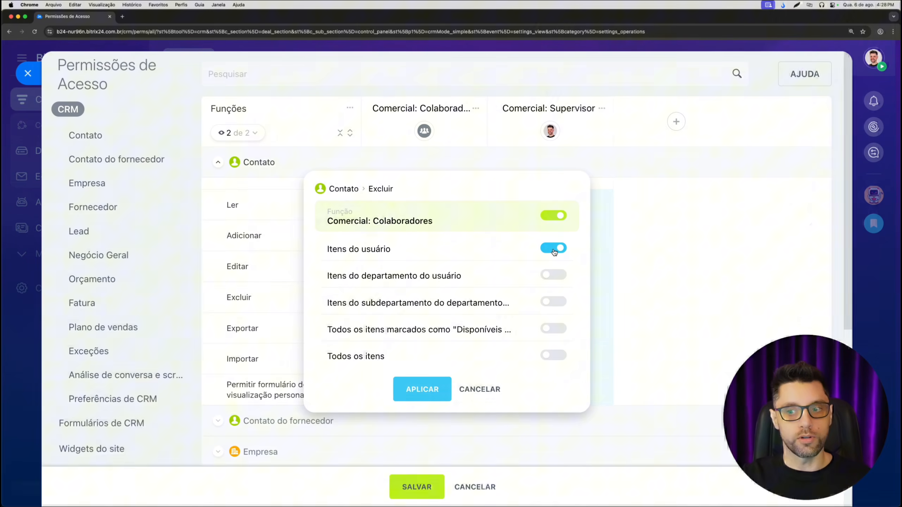
{"action": "left_click", "coordinate": [553, 274]}
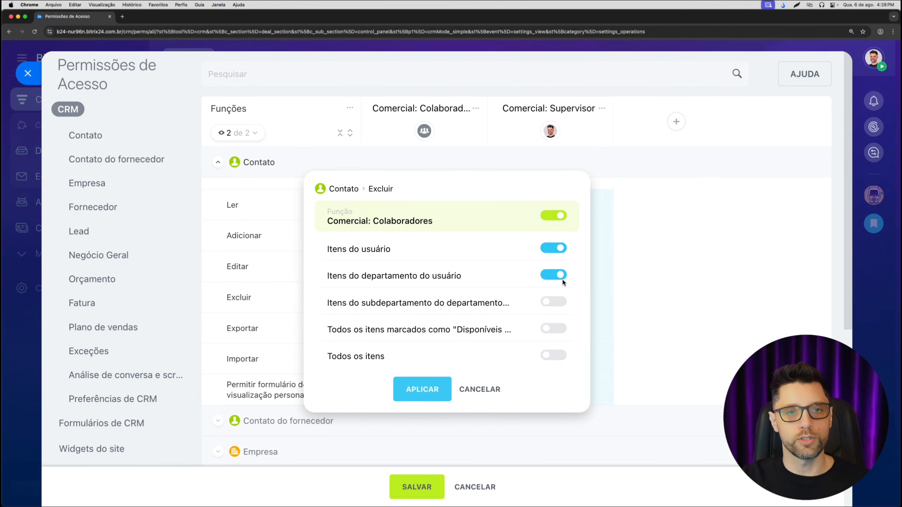
{"action": "left_click", "coordinate": [561, 356]}
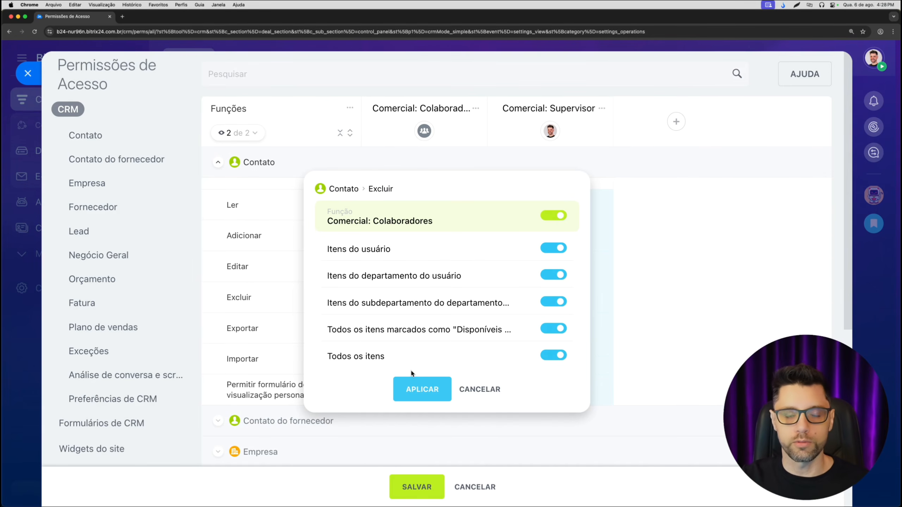
{"action": "left_click", "coordinate": [529, 251]}
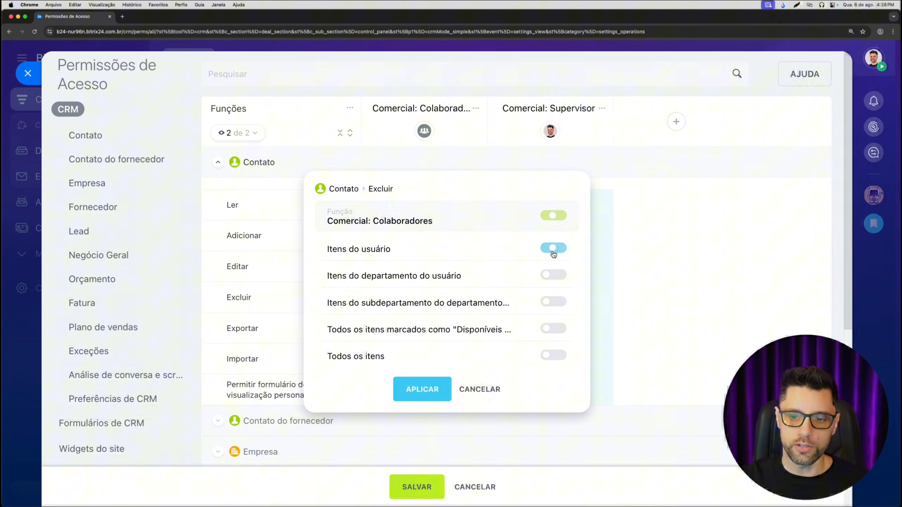
{"action": "left_click", "coordinate": [422, 389]}
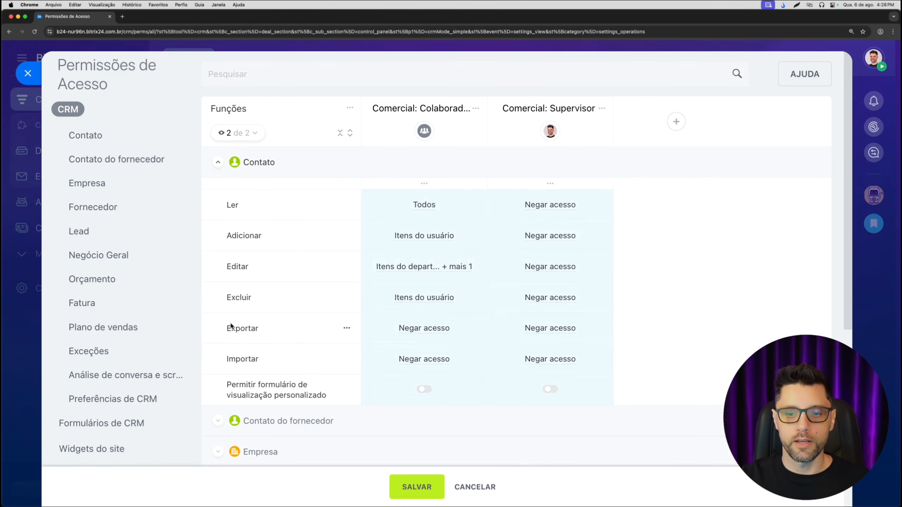
- Set the Empresa Ler permission of "Comercial: Colaboradores" to Todos os itens
{"action": "scroll", "coordinate": [300, 321], "scroll_direction": "down", "scroll_amount": 2}
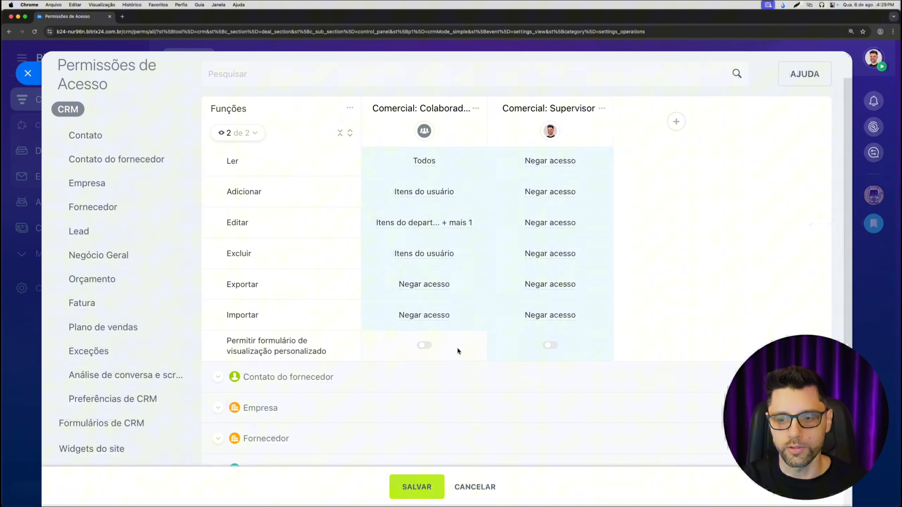
{"action": "scroll", "coordinate": [344, 224], "scroll_direction": "up", "scroll_amount": 2}
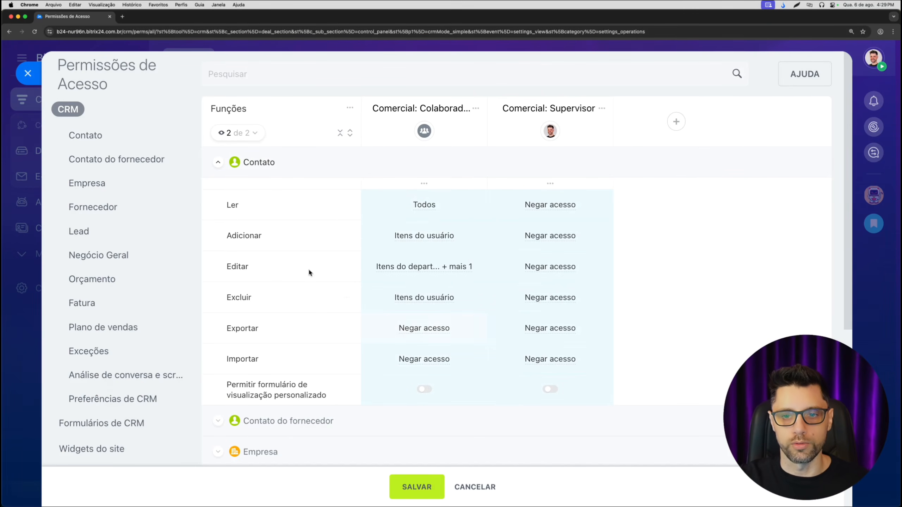
{"action": "left_click", "coordinate": [219, 164]}
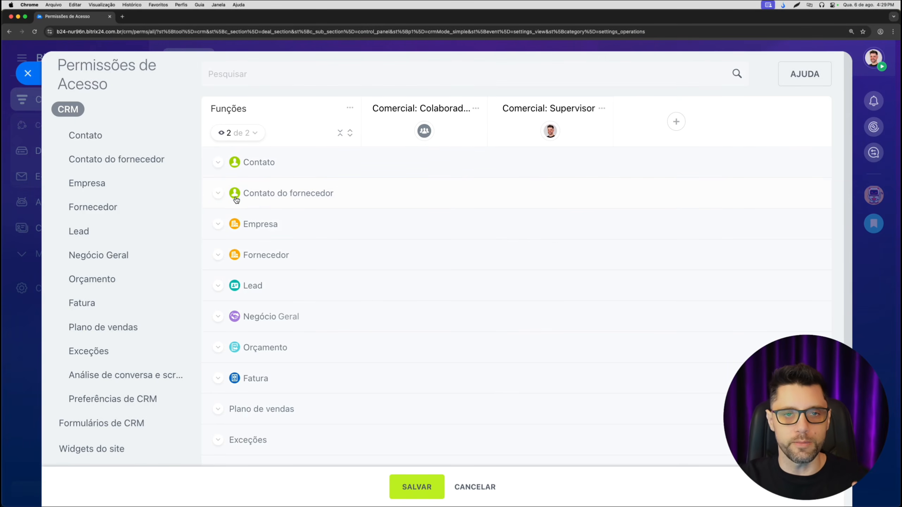
{"action": "left_click", "coordinate": [217, 195]}
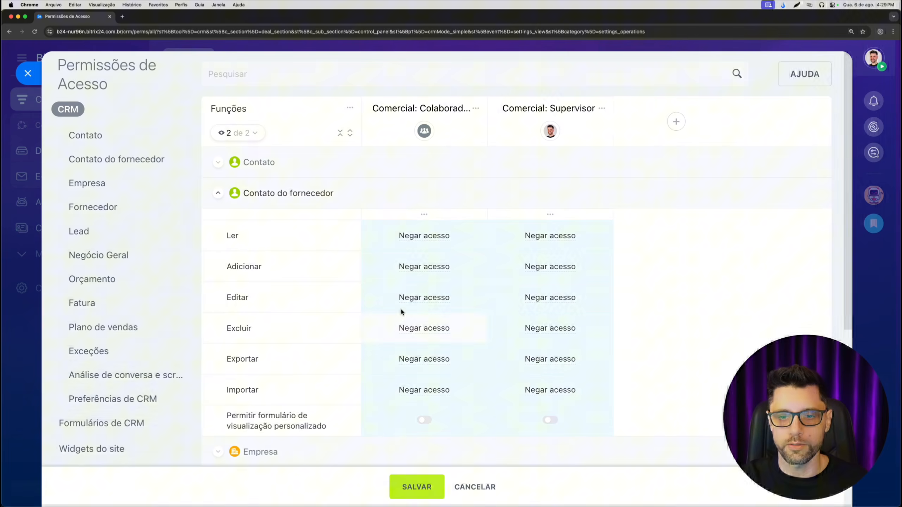
{"action": "left_click", "coordinate": [217, 195]}
{"action": "left_click", "coordinate": [220, 227]}
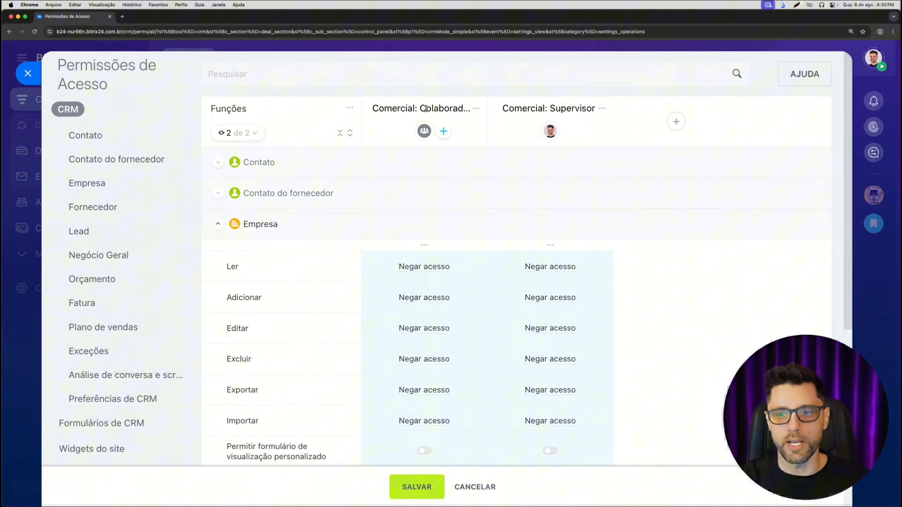
{"action": "left_click", "coordinate": [421, 268]}
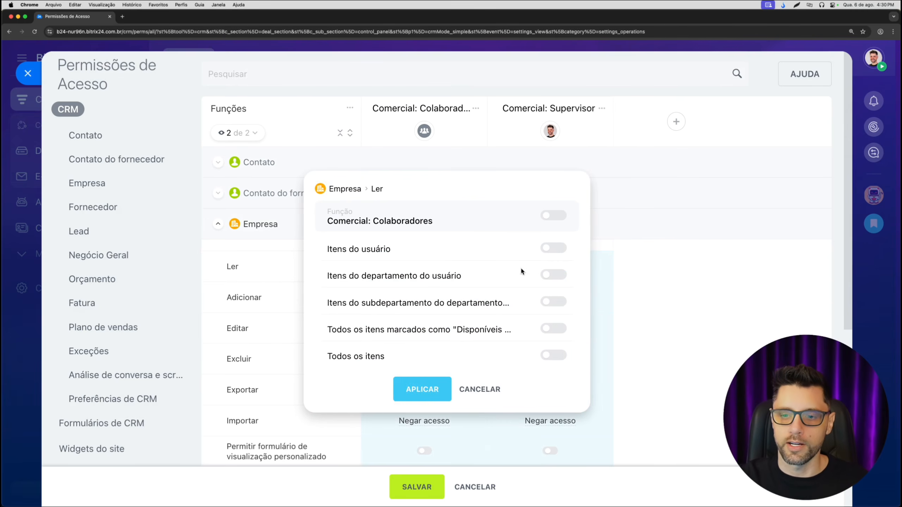
{"action": "left_click", "coordinate": [553, 355]}
{"action": "left_click", "coordinate": [422, 389]}
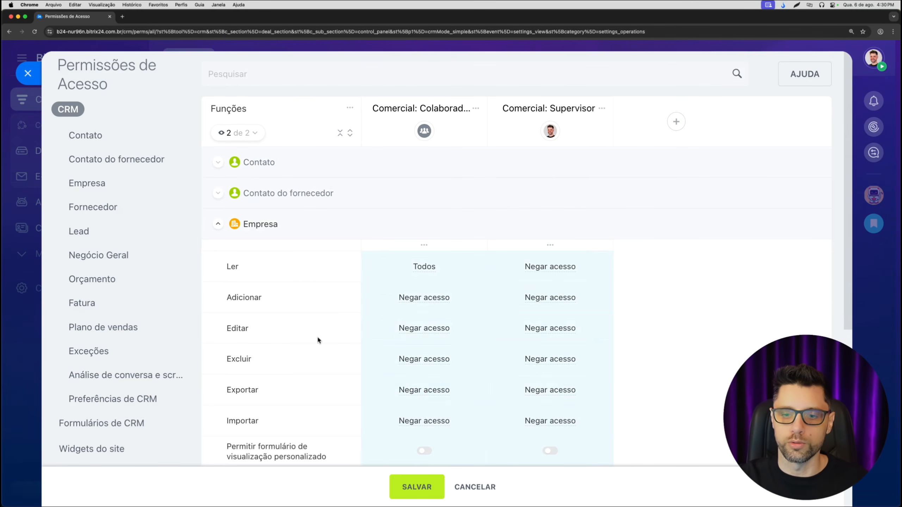
- For Empresa, set the "Comercial: Colaboradores" Adicionar permission to Itens do usuário and Editar to Itens do usuário plus Itens do departamento do usuário
{"action": "left_click", "coordinate": [444, 298]}
{"action": "left_click", "coordinate": [553, 248]}
{"action": "left_click", "coordinate": [422, 389]}
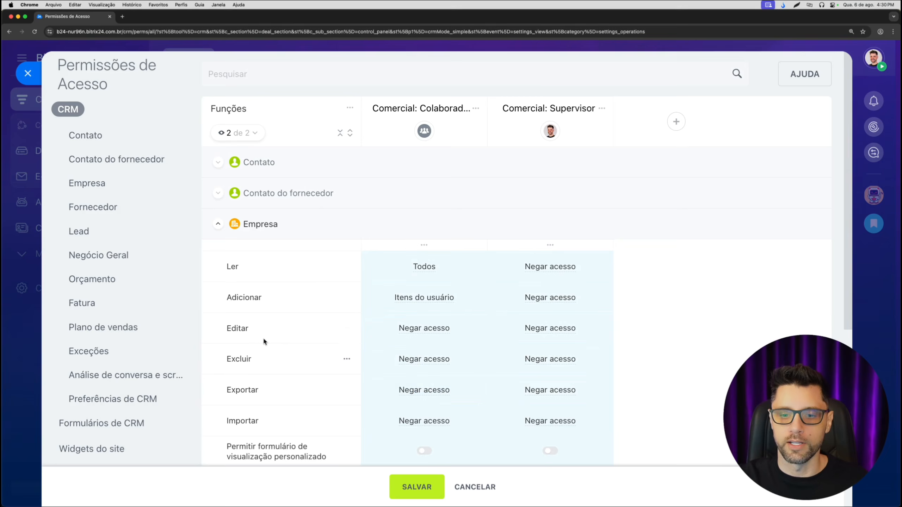
{"action": "left_click", "coordinate": [437, 328]}
{"action": "left_click", "coordinate": [553, 275]}
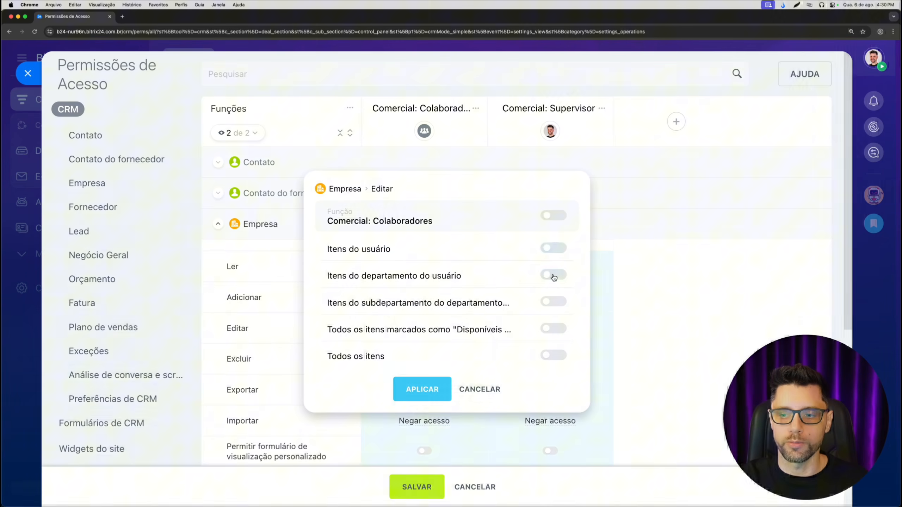
{"action": "left_click", "coordinate": [420, 388]}
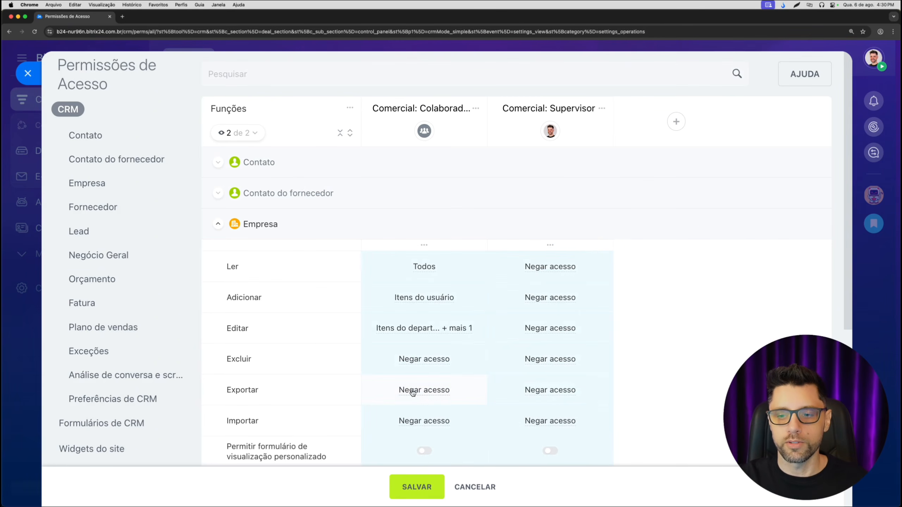
{"action": "left_click", "coordinate": [218, 223]}
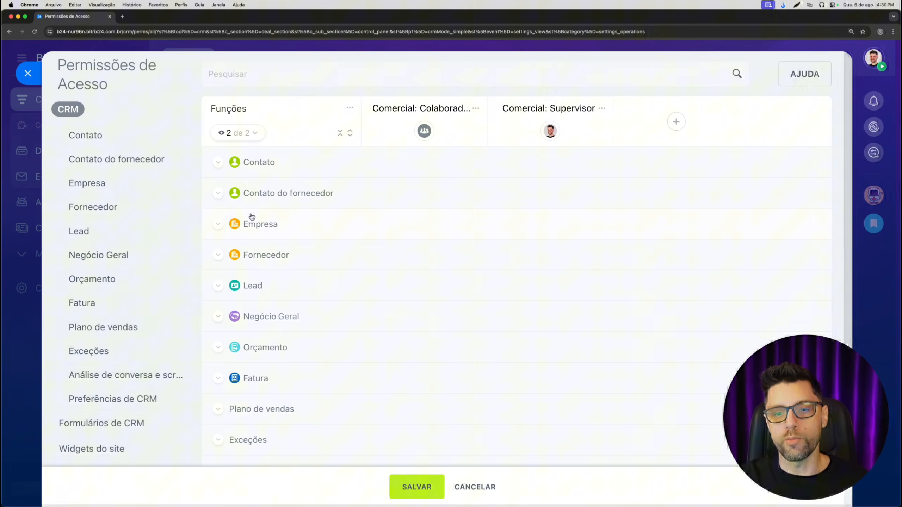
- Set the Negócio Geral Ler permission of "Comercial: Colaboradores" to Todos os itens and check its stage-by-stage permissions
{"action": "scroll", "coordinate": [262, 207], "scroll_direction": "down", "scroll_amount": 2}
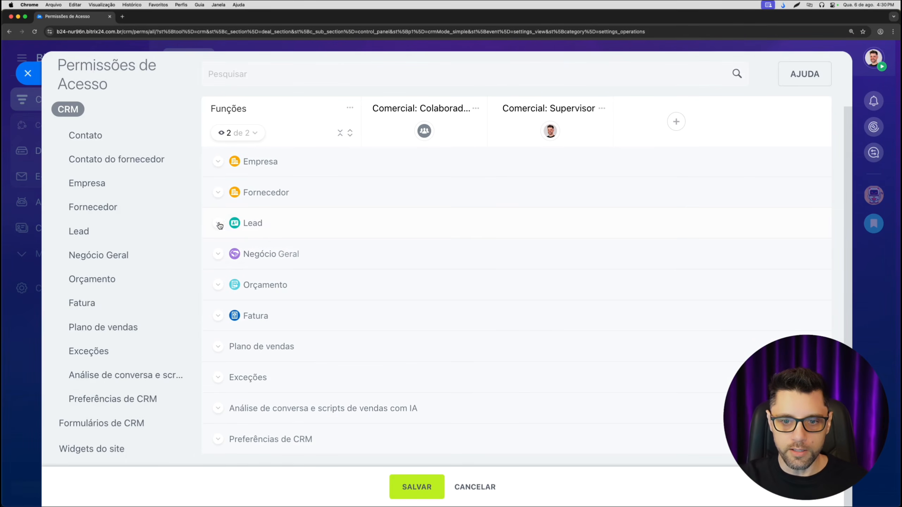
{"action": "left_click", "coordinate": [218, 255]}
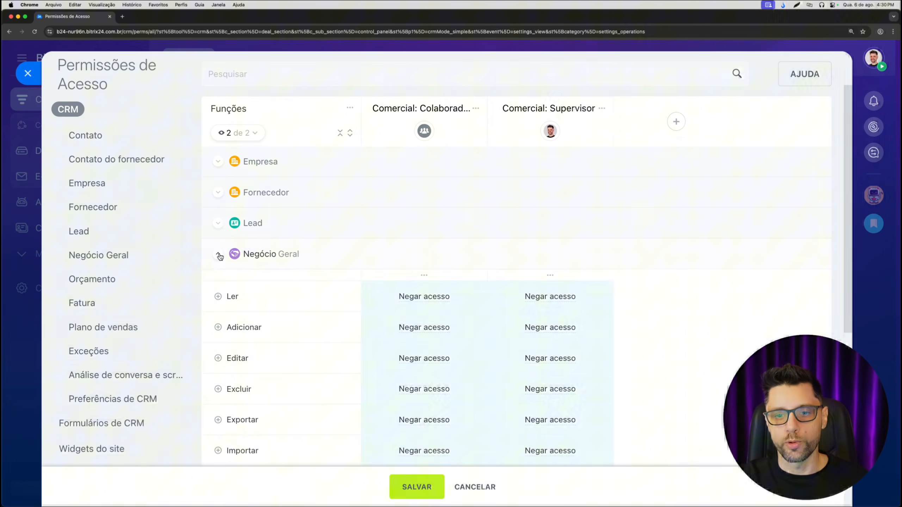
{"action": "scroll", "coordinate": [219, 235], "scroll_direction": "down", "scroll_amount": 3}
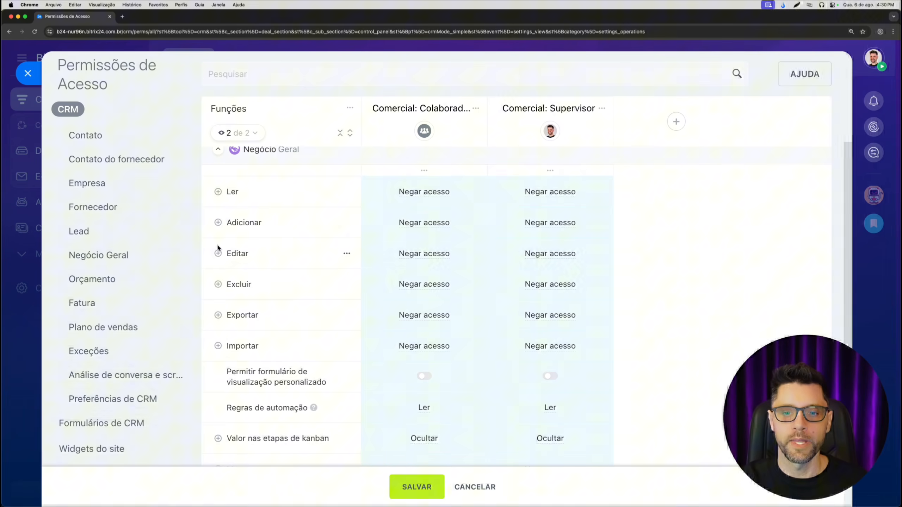
{"action": "scroll", "coordinate": [273, 193], "scroll_direction": "up", "scroll_amount": 1}
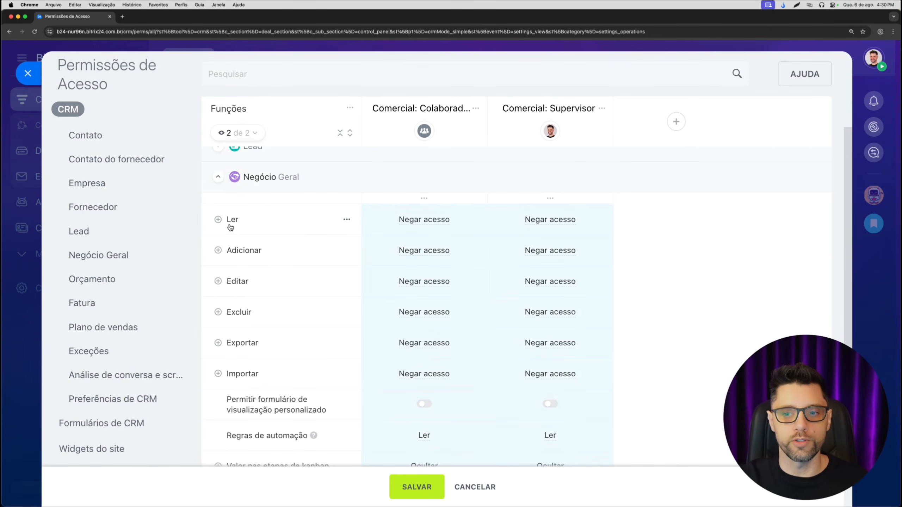
{"action": "left_click", "coordinate": [441, 223]}
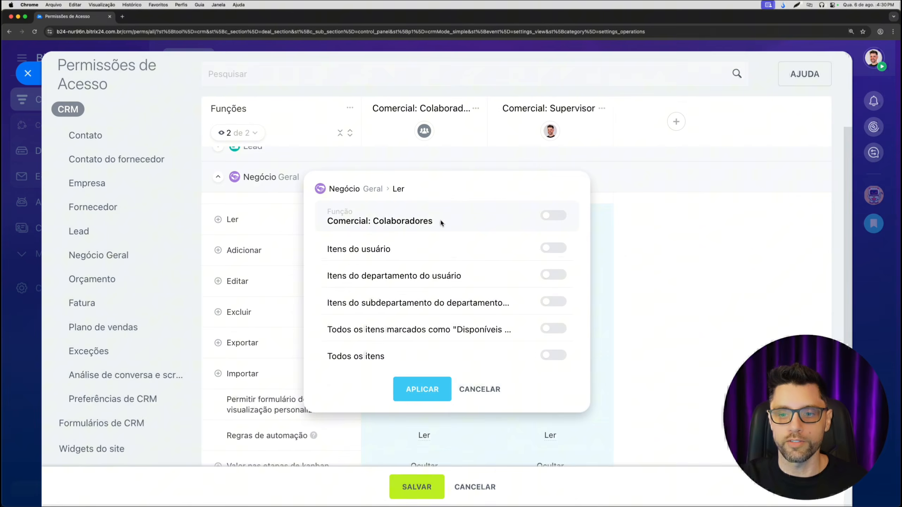
{"action": "left_click", "coordinate": [554, 355]}
{"action": "left_click", "coordinate": [423, 384]}
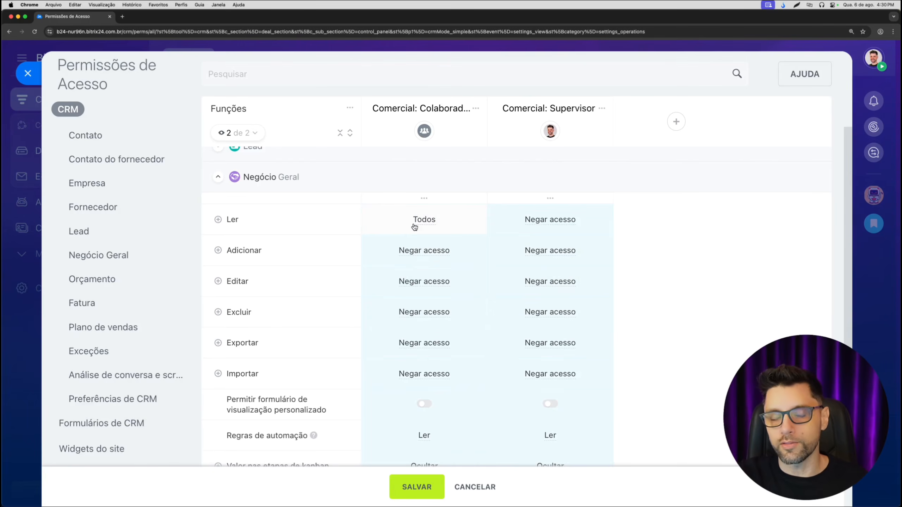
{"action": "left_click", "coordinate": [218, 220]}
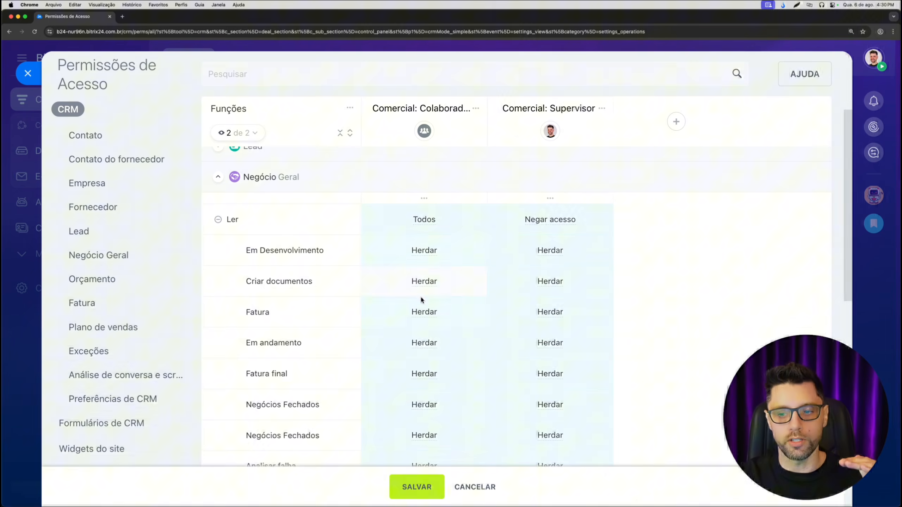
{"action": "left_click", "coordinate": [218, 219]}
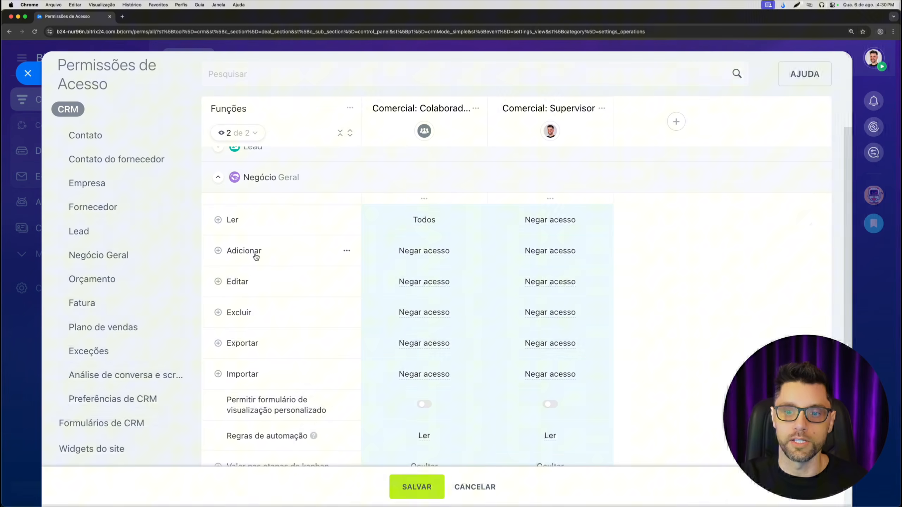
- For Negócio Geral, set the "Comercial: Colaboradores" Adicionar permission in the Em Desenvolvimento stage to Itens do usuário
{"action": "left_click", "coordinate": [218, 251]}
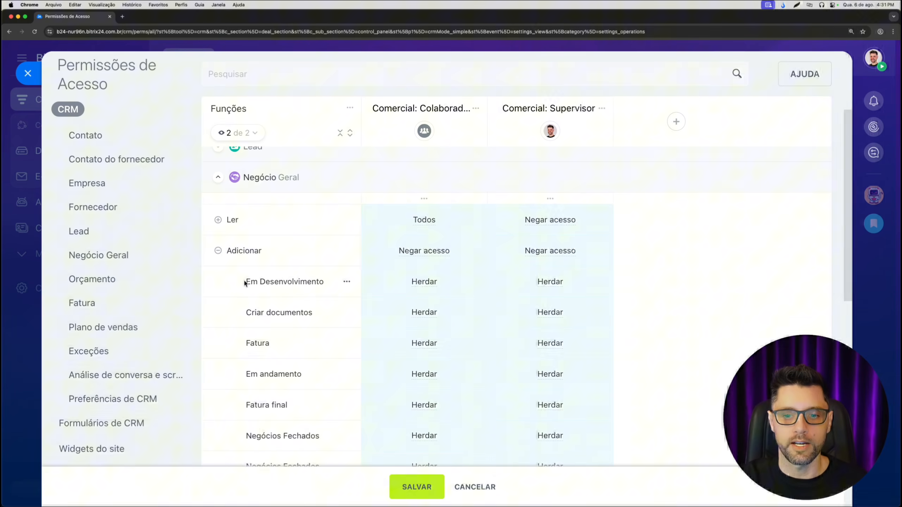
{"action": "left_click_drag", "start_coordinate": [234, 281], "coordinate": [329, 283]}
{"action": "left_click", "coordinate": [430, 284]}
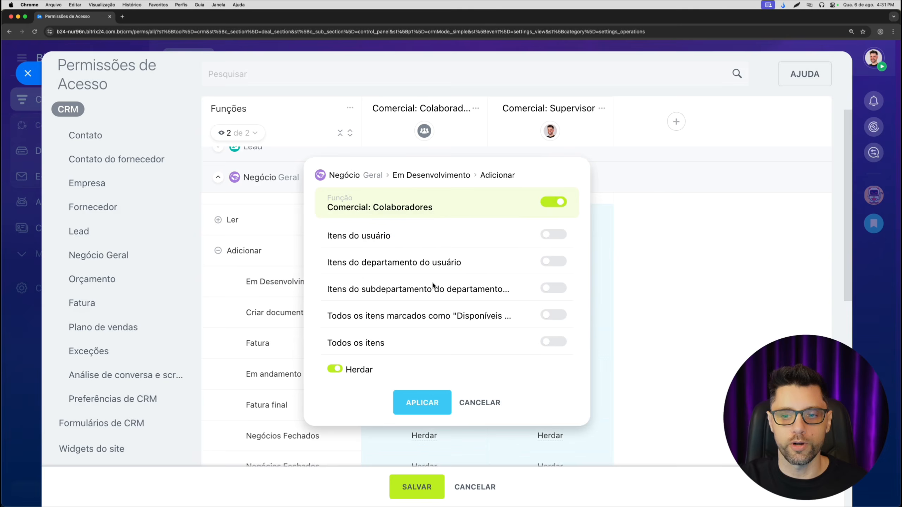
{"action": "left_click", "coordinate": [552, 236]}
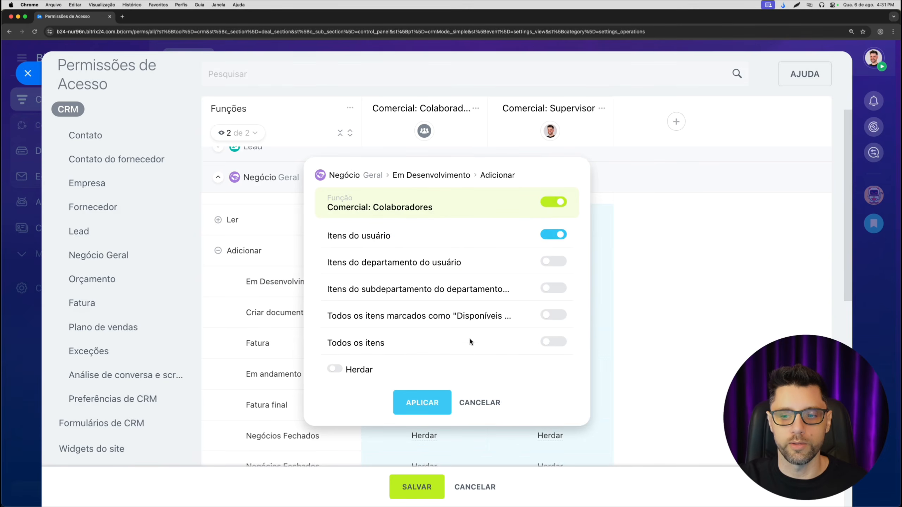
{"action": "left_click", "coordinate": [422, 403]}
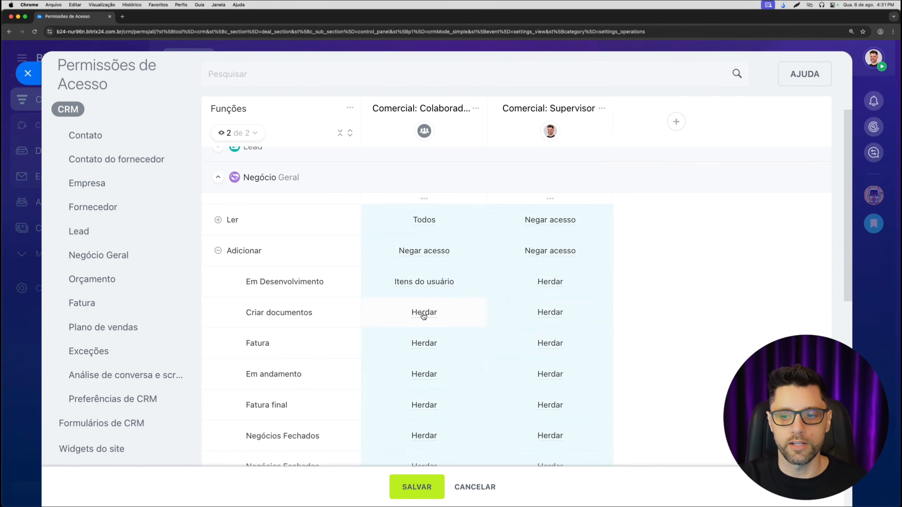
- Deny "Comercial: Colaboradores" the Negócio Geral Adicionar permission in the Criar documentos and Fatura stages
{"action": "left_click", "coordinate": [423, 312]}
{"action": "left_click", "coordinate": [554, 202]}
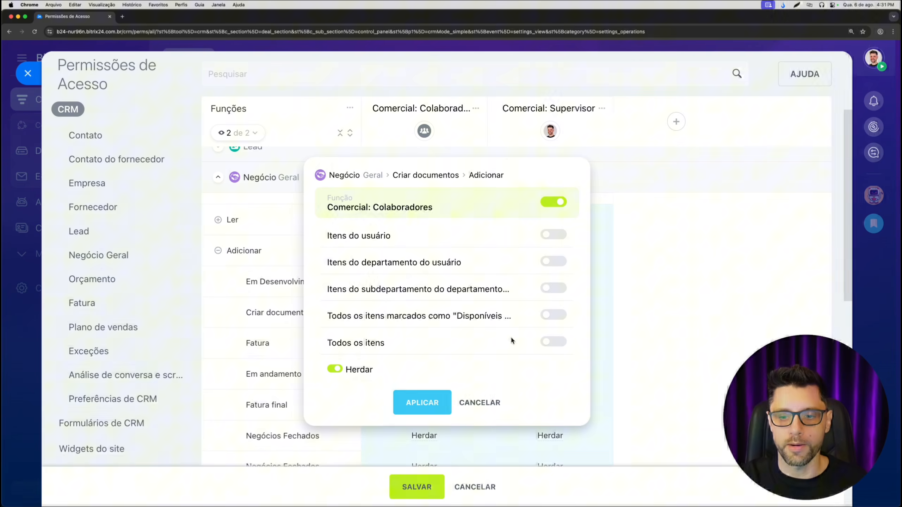
{"action": "left_click", "coordinate": [422, 402]}
{"action": "scroll", "coordinate": [409, 350], "scroll_direction": "down", "scroll_amount": 2}
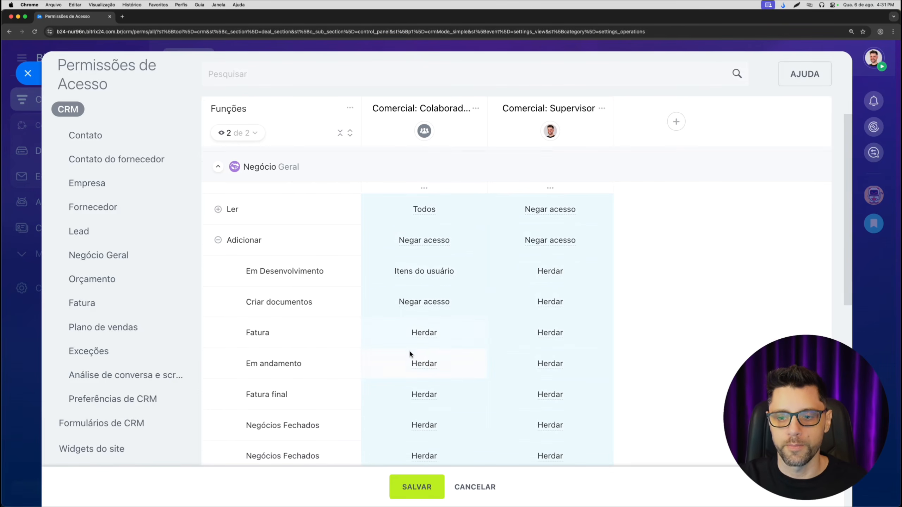
{"action": "left_click", "coordinate": [424, 304]}
{"action": "left_click", "coordinate": [554, 202]}
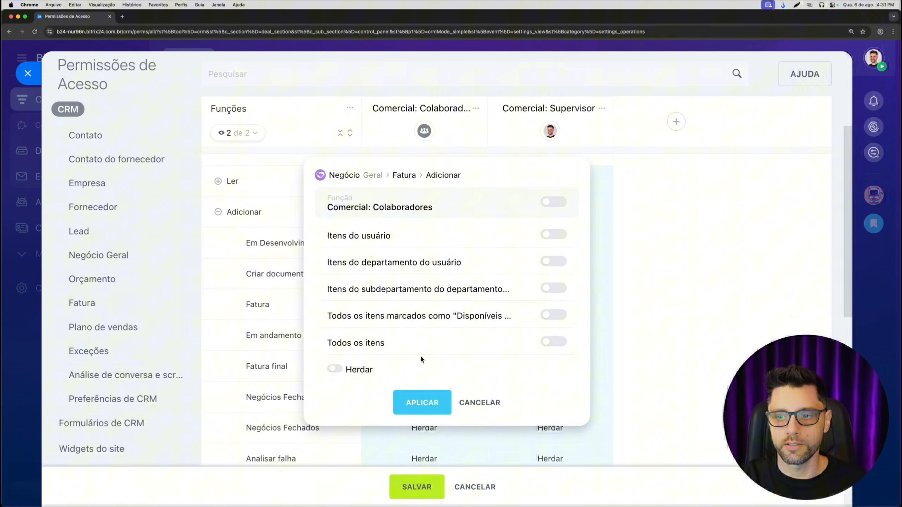
{"action": "left_click", "coordinate": [422, 403]}
- Deny "Comercial: Colaboradores" the Negócio Geral Adicionar permission in the Em andamento and Fatura final stages
{"action": "left_click", "coordinate": [419, 337]}
{"action": "left_click", "coordinate": [553, 202]}
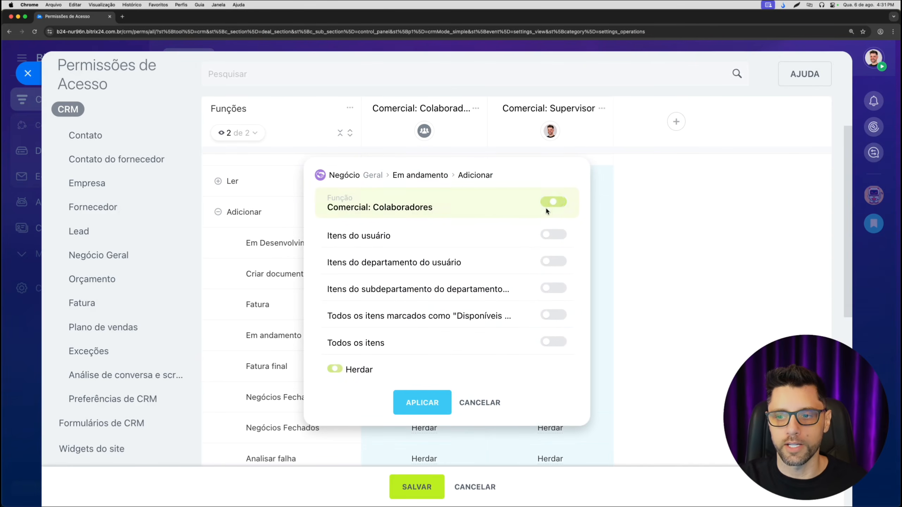
{"action": "left_click", "coordinate": [422, 402]}
{"action": "left_click", "coordinate": [420, 370]}
{"action": "left_click", "coordinate": [554, 202]}
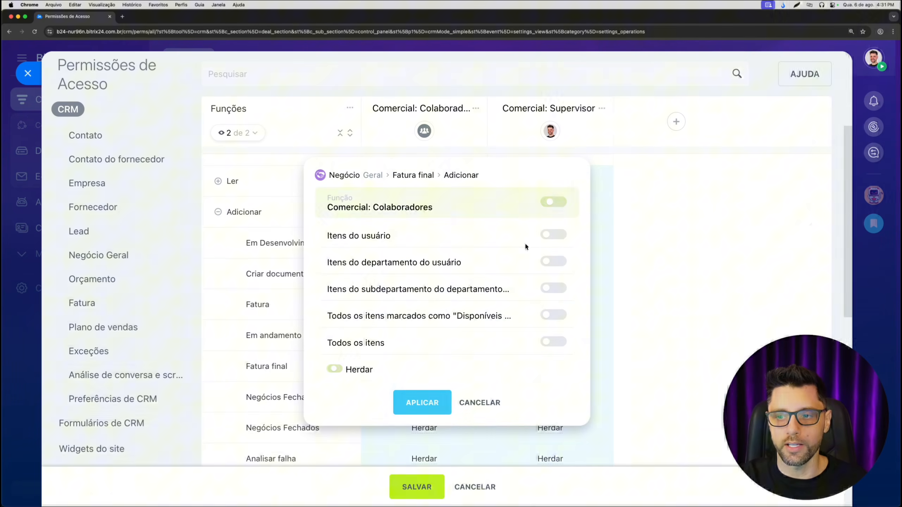
{"action": "left_click", "coordinate": [422, 401]}
- Deny "Comercial: Colaboradores" the Negócio Geral Adicionar permission in both Negócios Fechados stages
{"action": "scroll", "coordinate": [421, 359], "scroll_direction": "down", "scroll_amount": 2}
{"action": "left_click", "coordinate": [423, 342]}
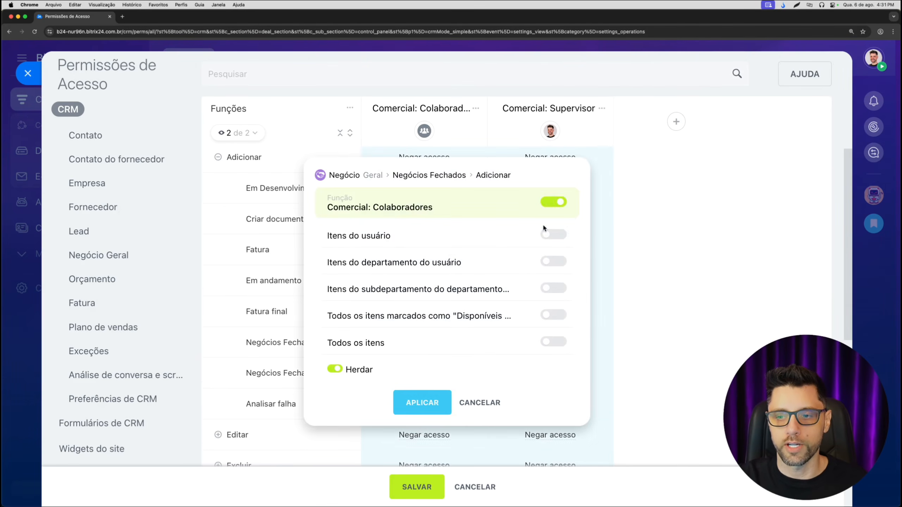
{"action": "left_click", "coordinate": [558, 203]}
{"action": "left_click", "coordinate": [422, 403]}
{"action": "left_click", "coordinate": [451, 377]}
{"action": "left_click", "coordinate": [553, 203]}
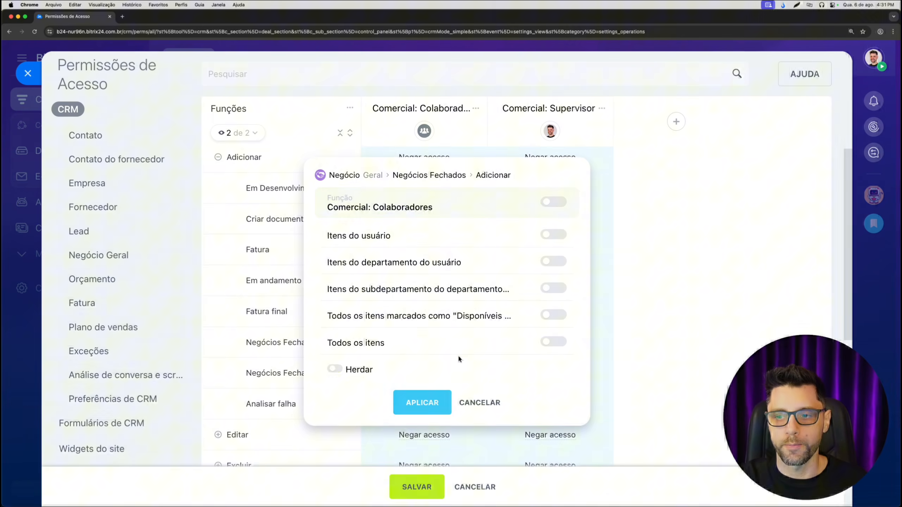
{"action": "left_click", "coordinate": [422, 402]}
- Deny "Comercial: Colaboradores" the Adicionar permission in the Analisar falha stage of Negócio Geral and collapse the Adicionar stages
{"action": "left_click", "coordinate": [421, 403]}
{"action": "left_click", "coordinate": [552, 203]}
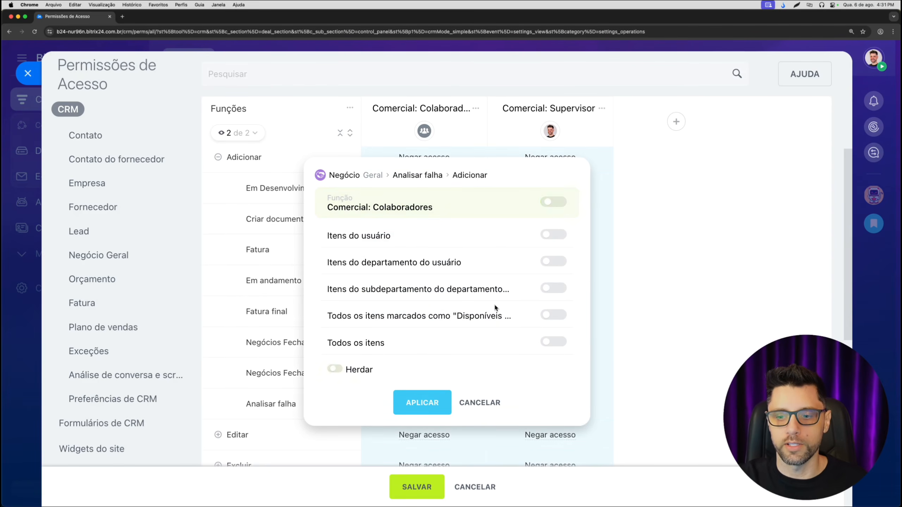
{"action": "left_click", "coordinate": [422, 402]}
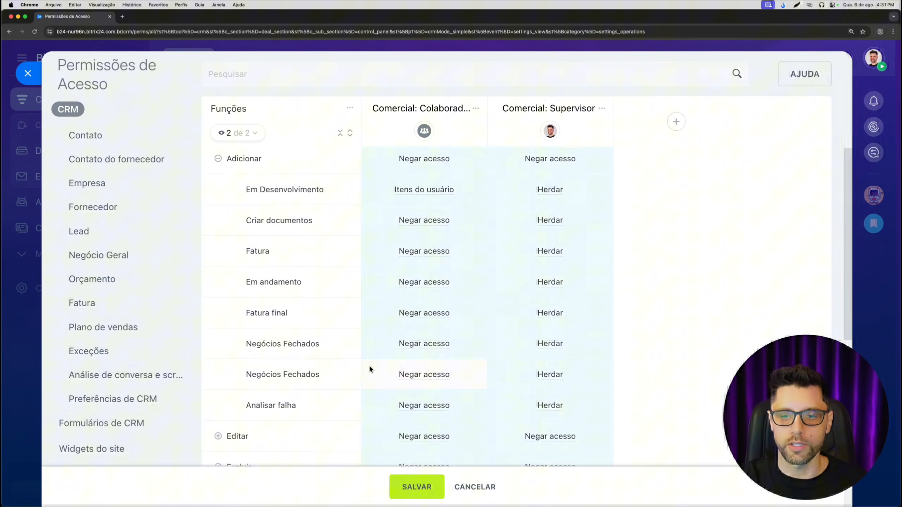
{"action": "scroll", "coordinate": [369, 365], "scroll_direction": "up", "scroll_amount": 3}
{"action": "left_click", "coordinate": [218, 257]}
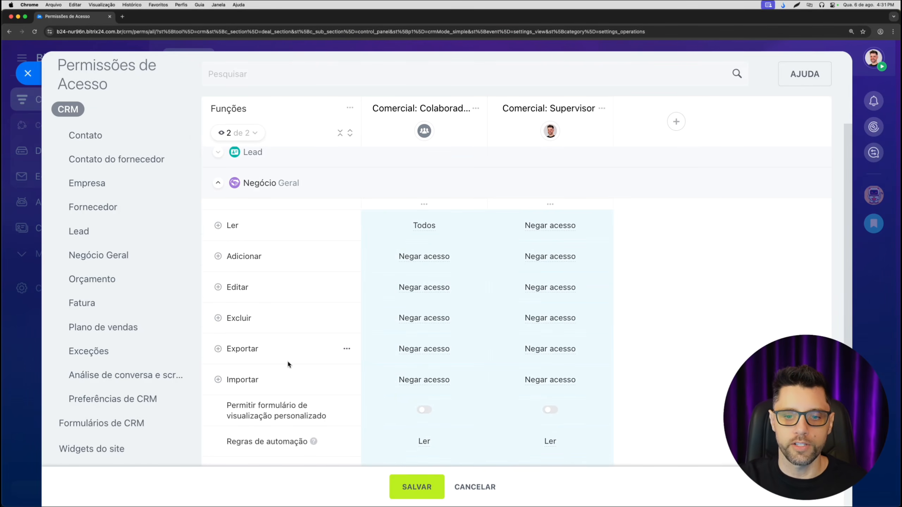
- Set the Negócio Geral Editar permission of "Comercial: Colaboradores" to Itens do usuário for all stages
{"action": "left_click", "coordinate": [218, 288]}
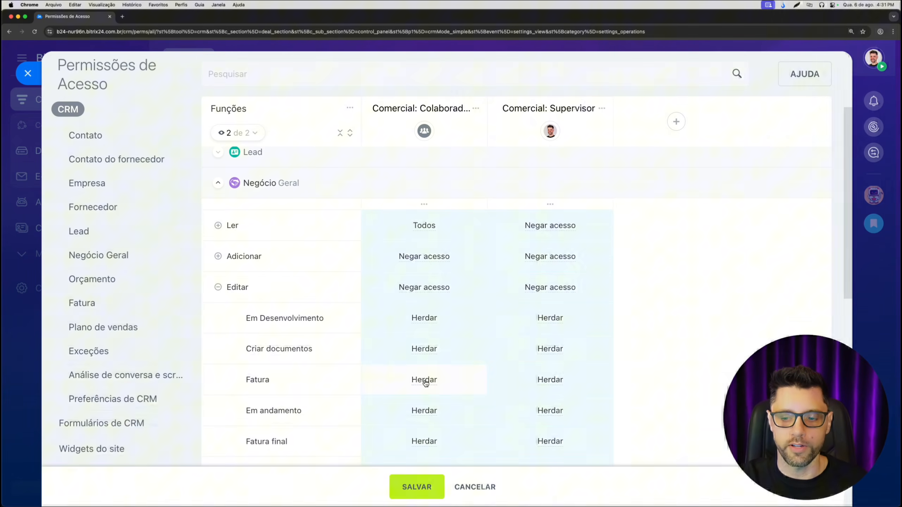
{"action": "left_click", "coordinate": [218, 288]}
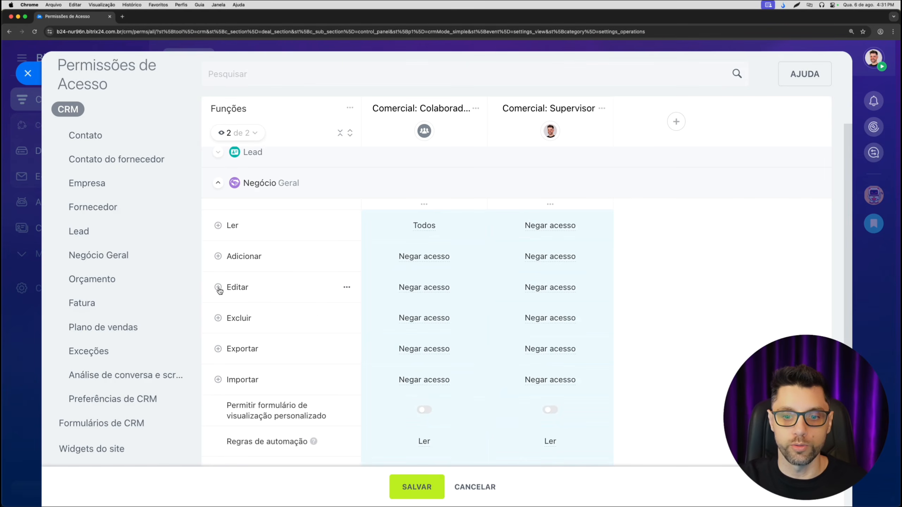
{"action": "left_click", "coordinate": [406, 288]}
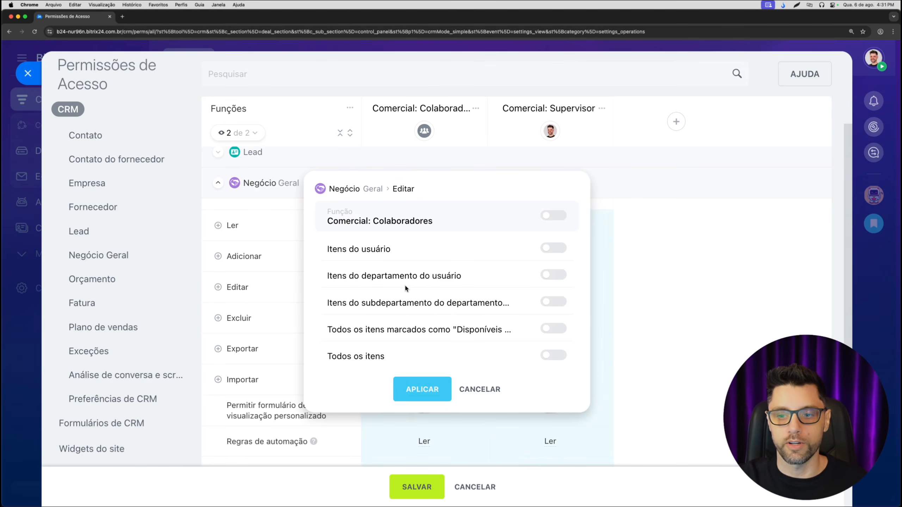
{"action": "left_click", "coordinate": [554, 248]}
{"action": "triple_click", "coordinate": [327, 250]}
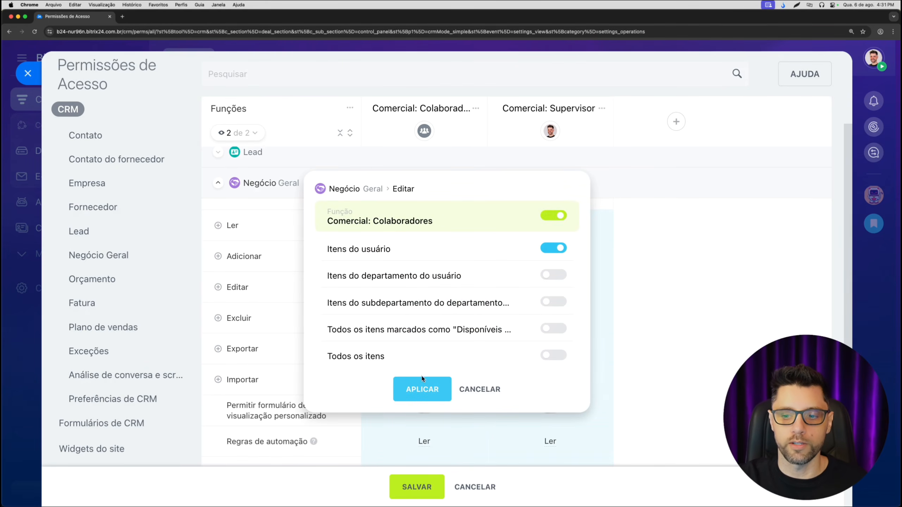
{"action": "left_click", "coordinate": [421, 389]}
- Review the remaining Negócio Geral permissions of "Comercial: Colaboradores", including the options available for Regras de automação
{"action": "scroll", "coordinate": [455, 371], "scroll_direction": "down", "scroll_amount": 1}
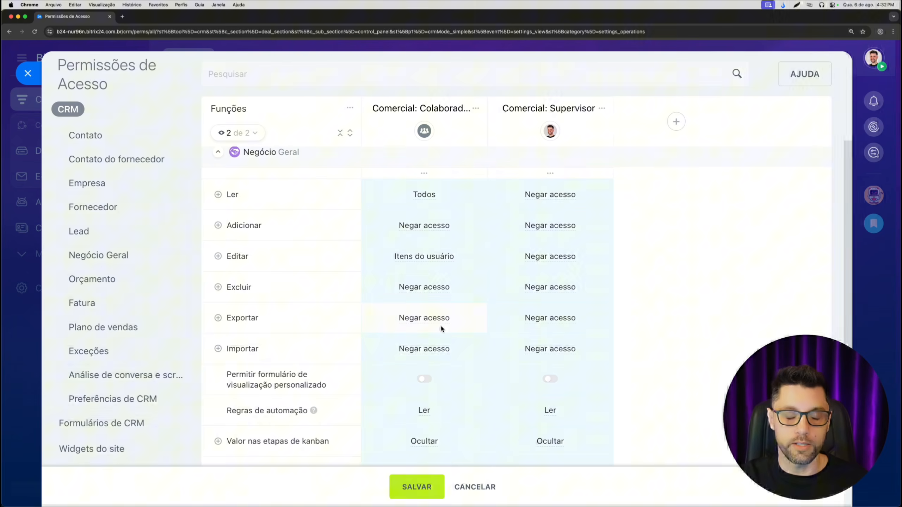
{"action": "scroll", "coordinate": [441, 324], "scroll_direction": "down", "scroll_amount": 2}
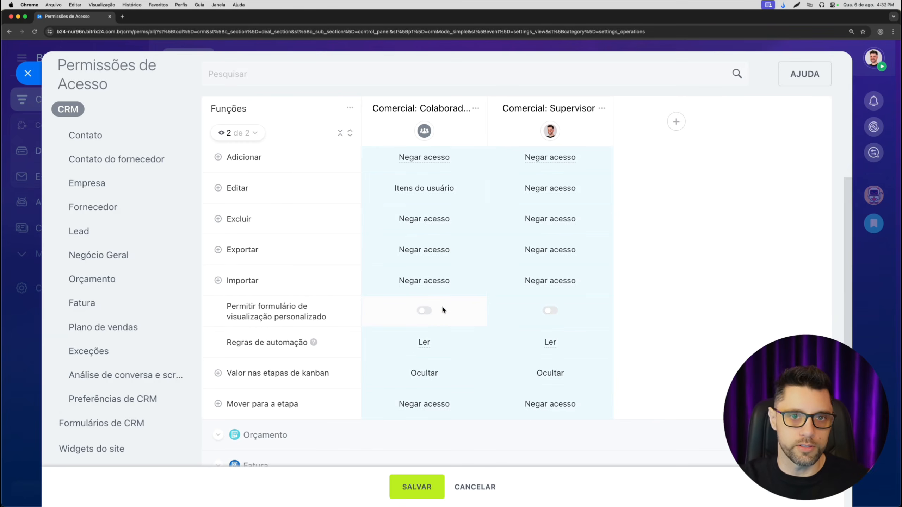
{"action": "scroll", "coordinate": [454, 303], "scroll_direction": "down", "scroll_amount": 1}
{"action": "scroll", "coordinate": [452, 305], "scroll_direction": "down", "scroll_amount": 1}
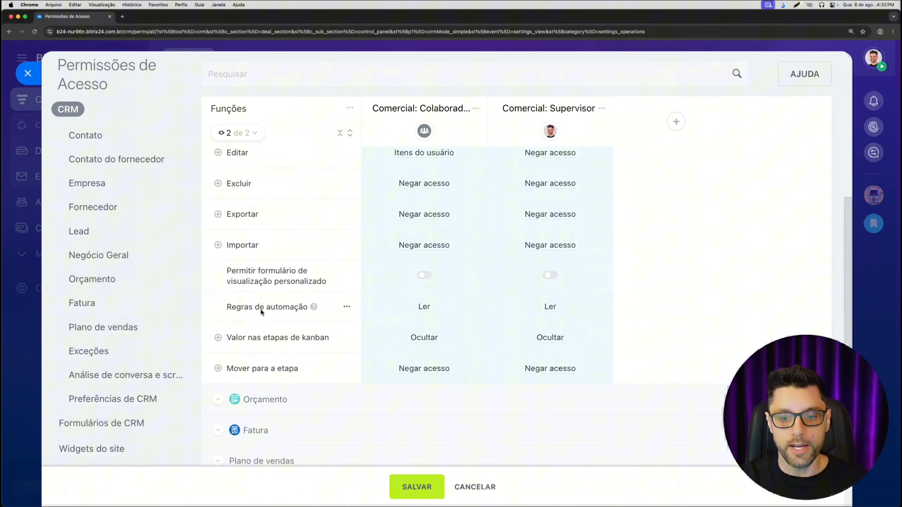
{"action": "left_click", "coordinate": [423, 308]}
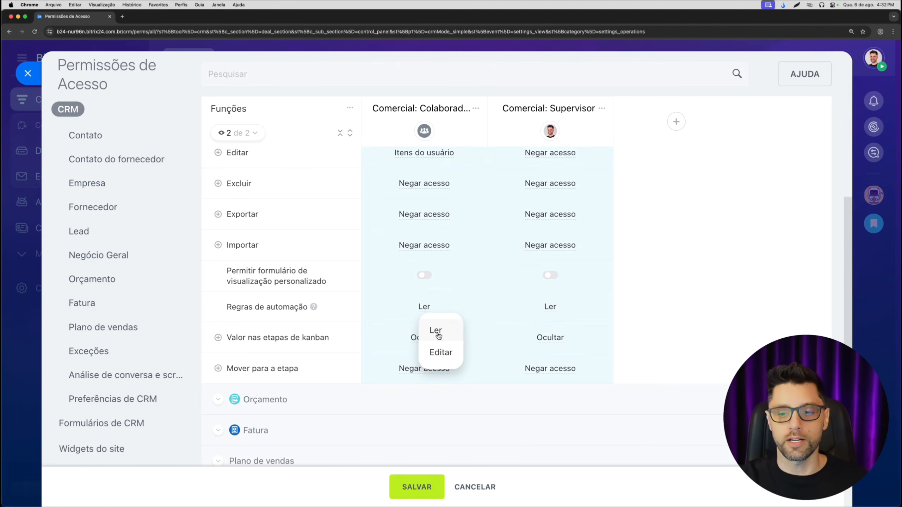
{"action": "left_click", "coordinate": [402, 314]}
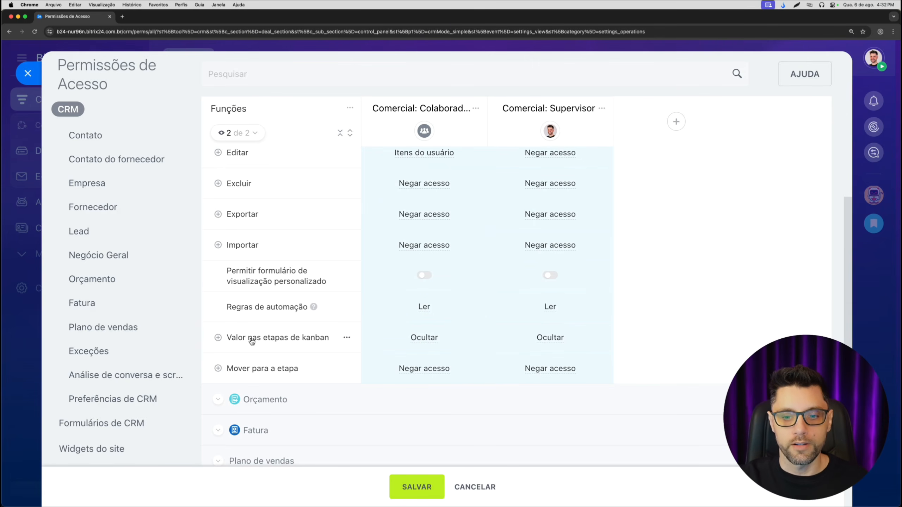
- Try Mostrar for the "Comercial: Colaboradores" Valor nas etapas de kanban permission in Negócio Geral and return it to Ocultar
{"action": "left_click", "coordinate": [427, 344]}
{"action": "left_click", "coordinate": [432, 386]}
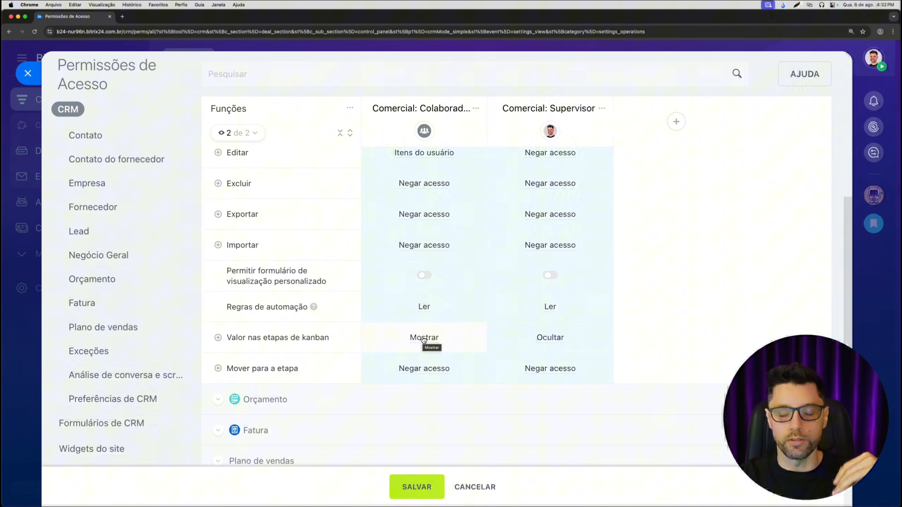
{"action": "left_click", "coordinate": [424, 340]}
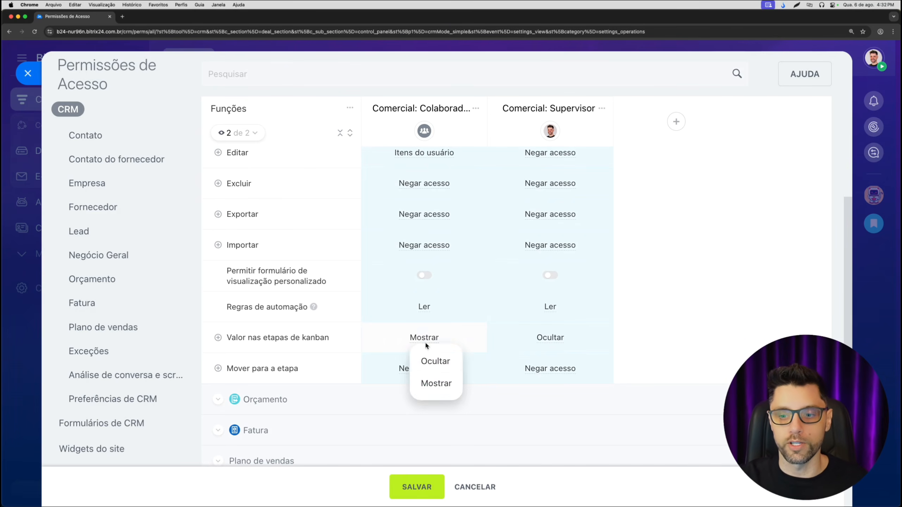
{"action": "left_click", "coordinate": [437, 366]}
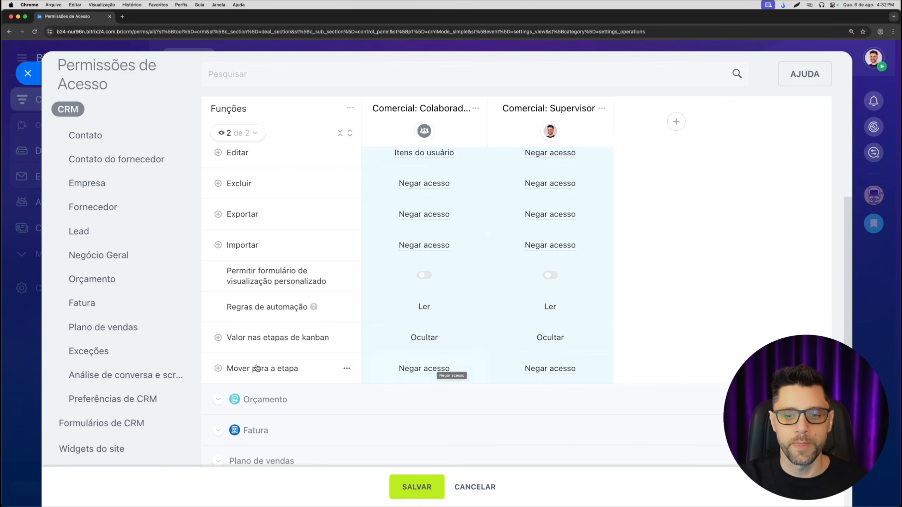
- Set the Negócio Geral Mover para a etapa permission of "Comercial: Colaboradores" to Qualquer
{"action": "left_click", "coordinate": [424, 372]}
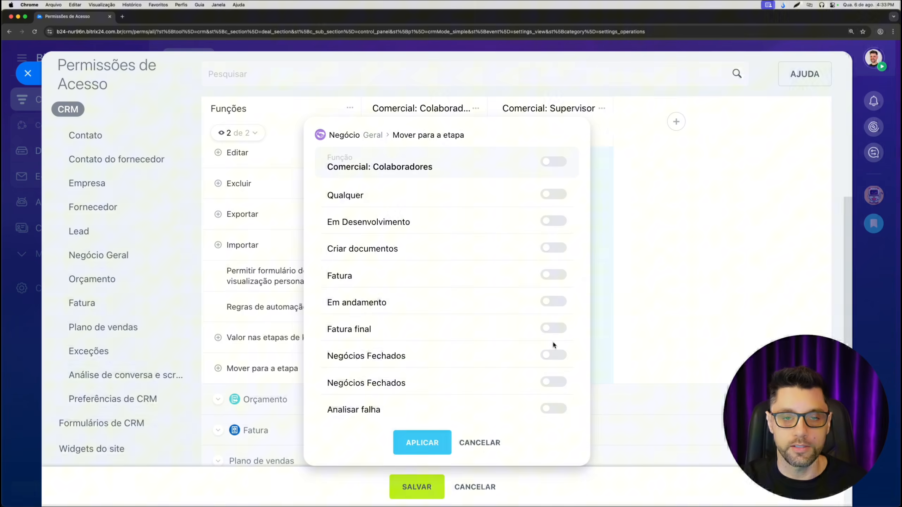
{"action": "scroll", "coordinate": [553, 338], "scroll_direction": "down", "scroll_amount": 3}
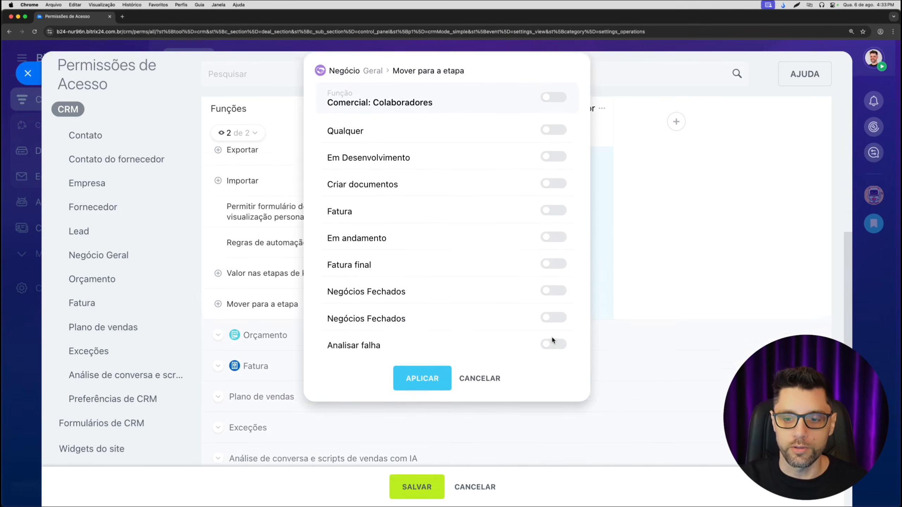
{"action": "scroll", "coordinate": [549, 329], "scroll_direction": "up", "scroll_amount": 4}
{"action": "left_click", "coordinate": [564, 228]}
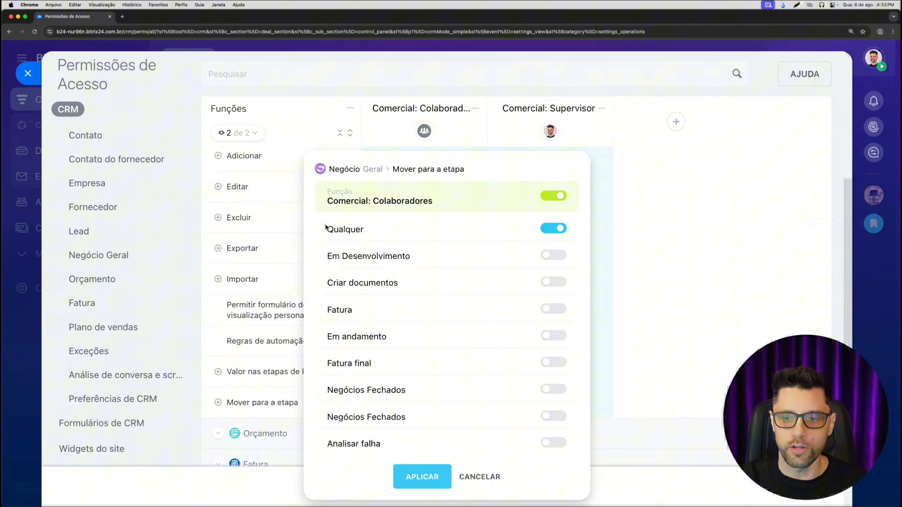
{"action": "left_click", "coordinate": [419, 474]}
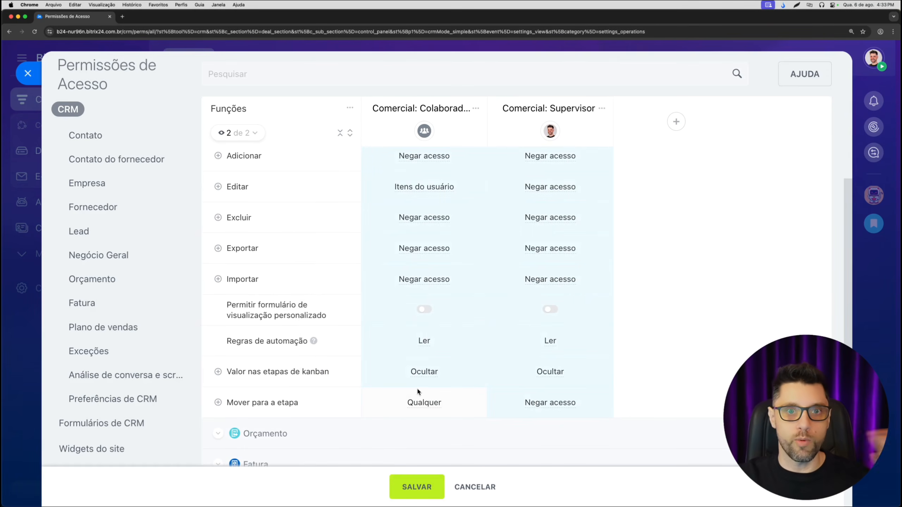
- Try limiting Mover para a etapa for "Comercial: Colaboradores" to individual stages from Em Desenvolvimento through Negócios Fechados, cancel, and reapply Qualquer
{"action": "left_click", "coordinate": [424, 403]}
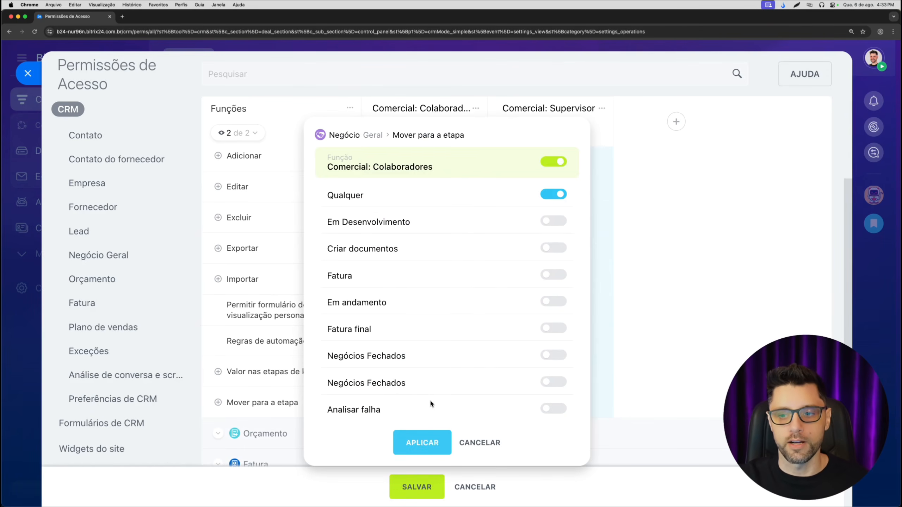
{"action": "left_click", "coordinate": [556, 195]}
{"action": "scroll", "coordinate": [556, 221], "scroll_direction": "down", "scroll_amount": 1}
{"action": "left_click", "coordinate": [551, 214]}
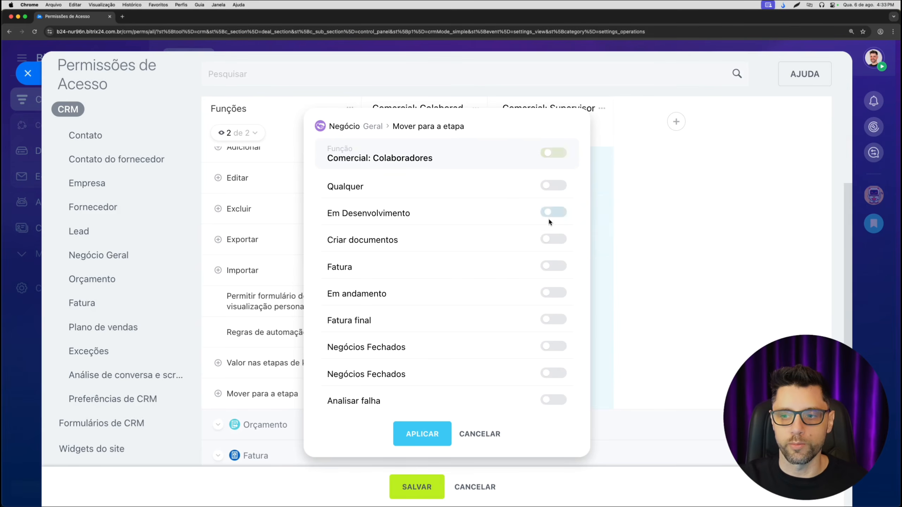
{"action": "left_click", "coordinate": [553, 240]}
{"action": "left_click", "coordinate": [553, 293]}
{"action": "left_click", "coordinate": [551, 320]}
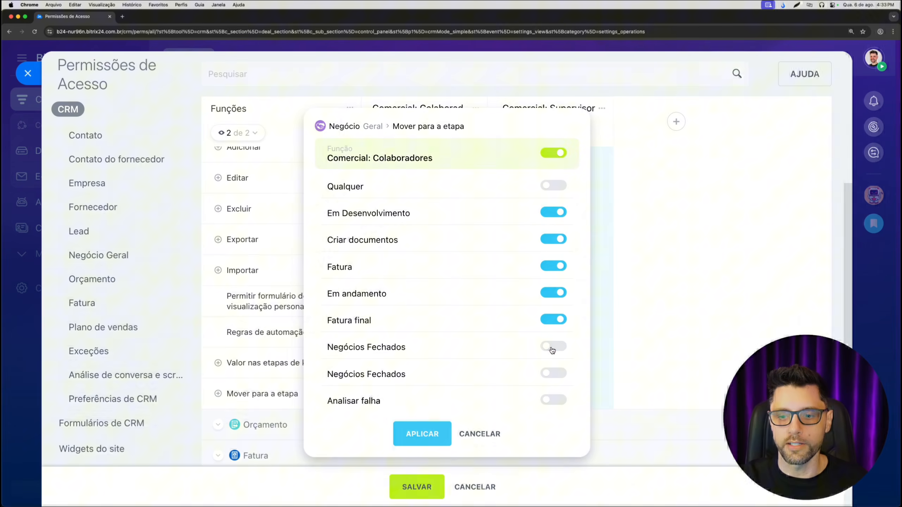
{"action": "left_click", "coordinate": [551, 346]}
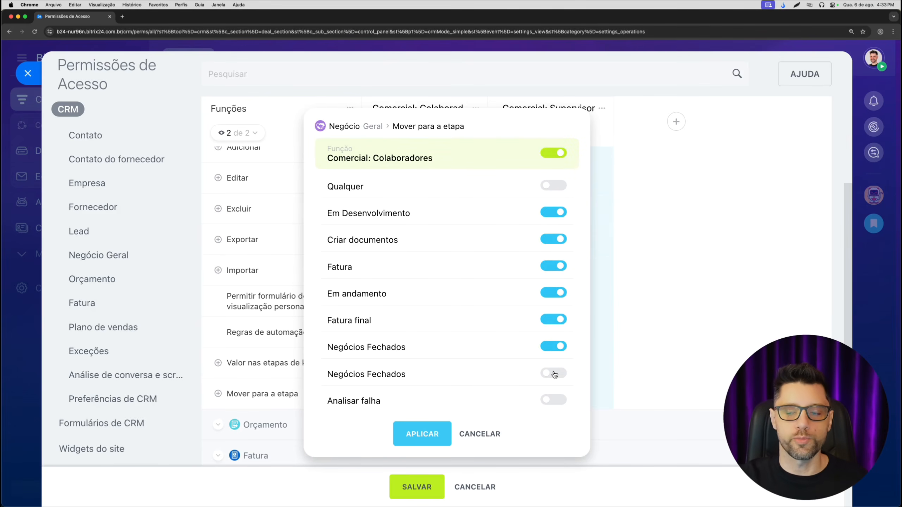
{"action": "left_click", "coordinate": [477, 434]}
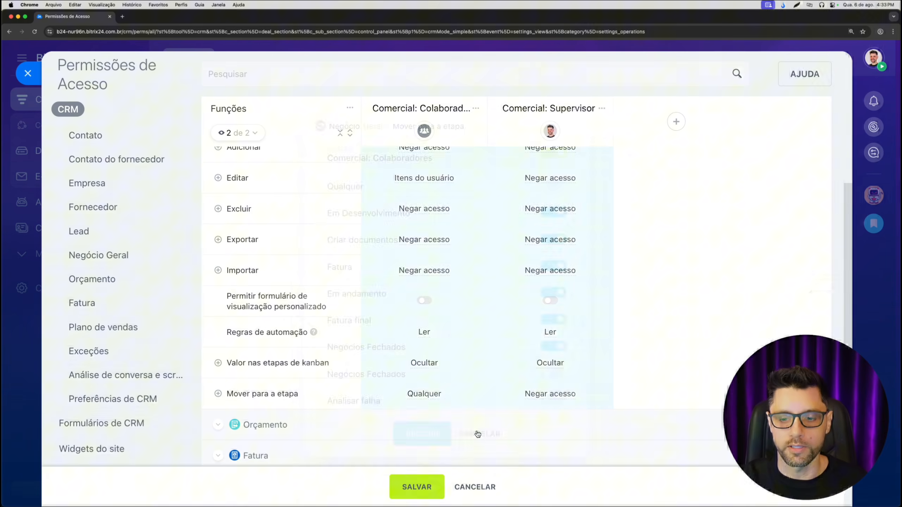
{"action": "left_click", "coordinate": [428, 395]}
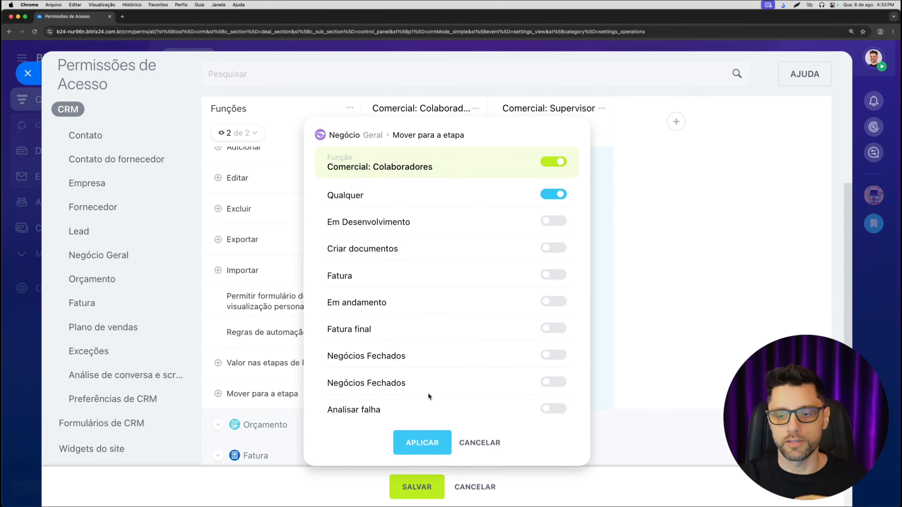
{"action": "left_click", "coordinate": [422, 442]}
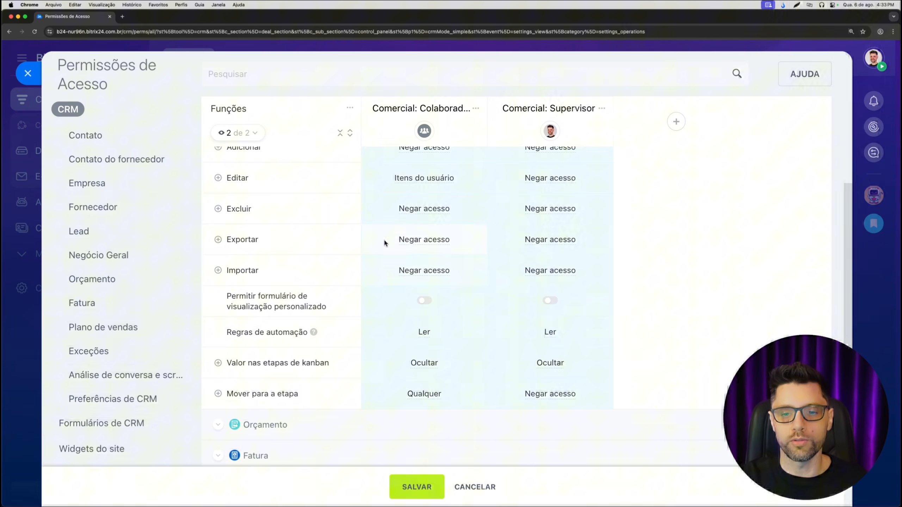
- Collapse the Negócio Geral permissions and set the Contato Ler permission of "Comercial: Supervisor" to Todos os itens
{"action": "scroll", "coordinate": [406, 329], "scroll_direction": "up", "scroll_amount": 3}
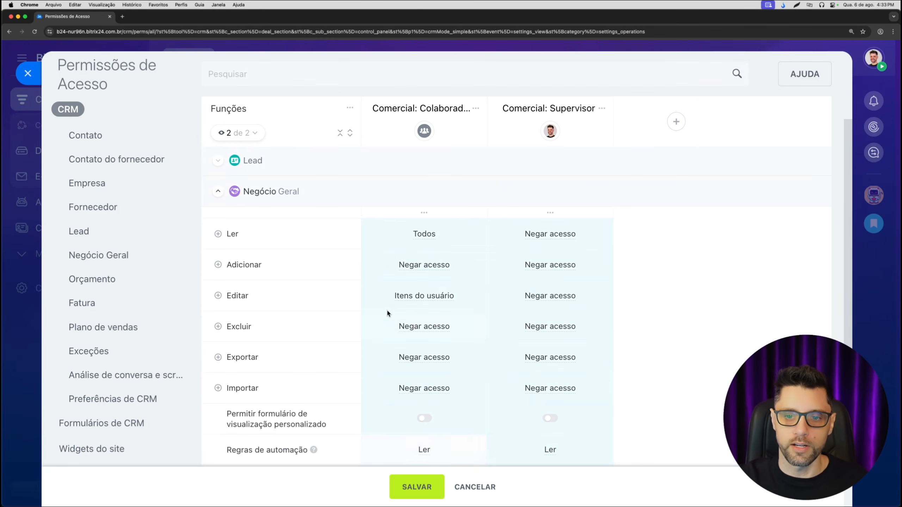
{"action": "left_click", "coordinate": [218, 189]}
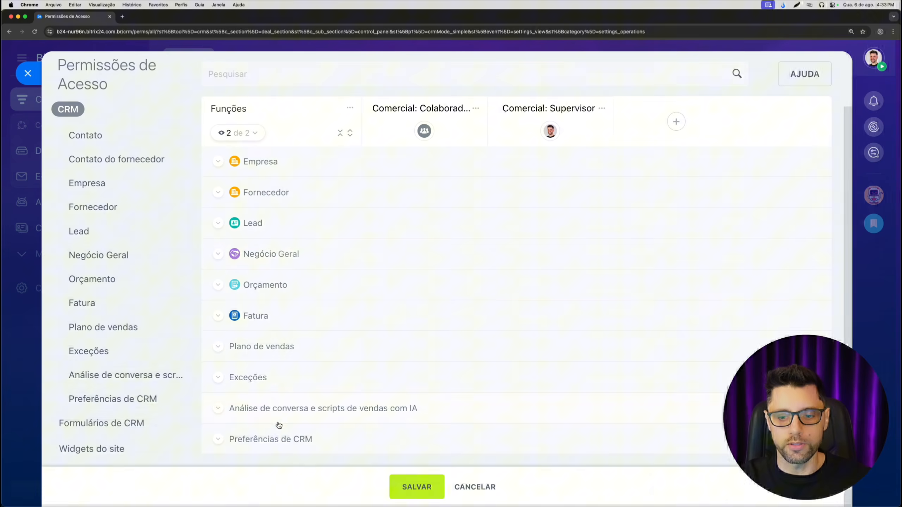
{"action": "scroll", "coordinate": [277, 359], "scroll_direction": "up", "scroll_amount": 2}
{"action": "scroll", "coordinate": [284, 423], "scroll_direction": "down", "scroll_amount": 2}
{"action": "scroll", "coordinate": [284, 320], "scroll_direction": "up", "scroll_amount": 2}
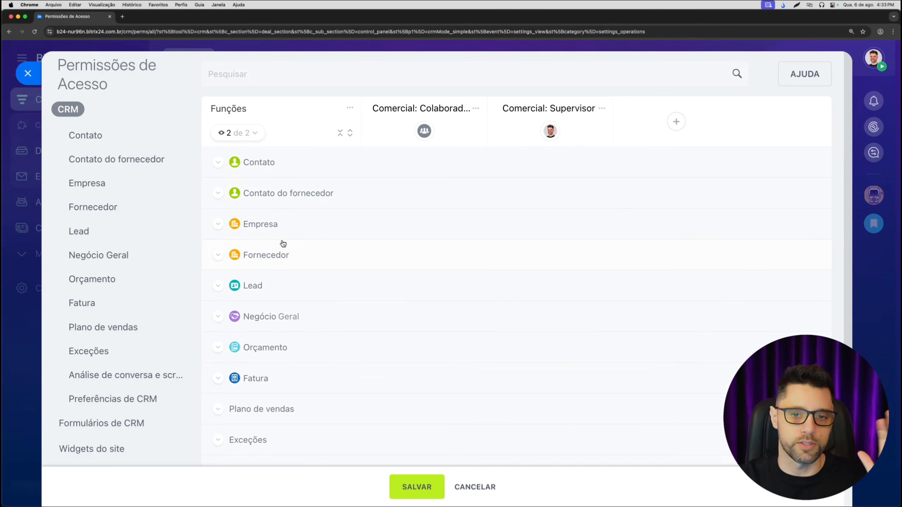
{"action": "mouse_move", "coordinate": [421, 144]}
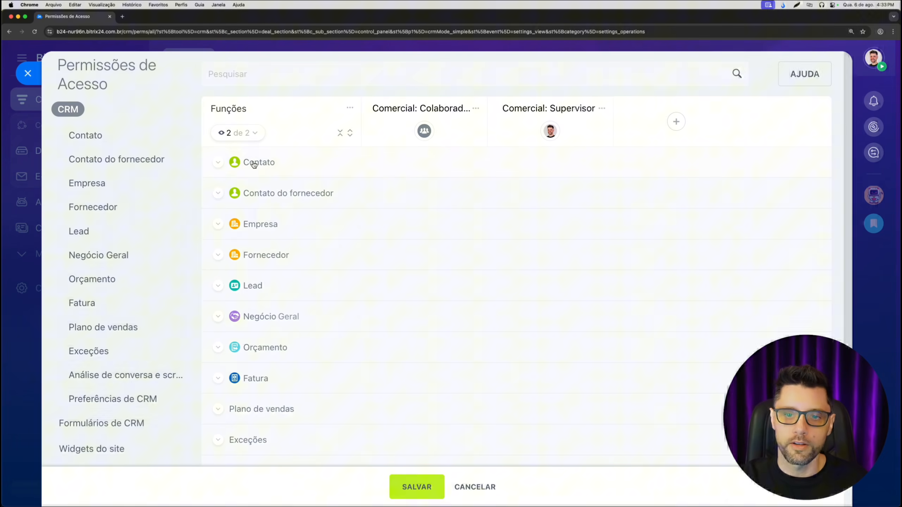
{"action": "left_click", "coordinate": [219, 163]}
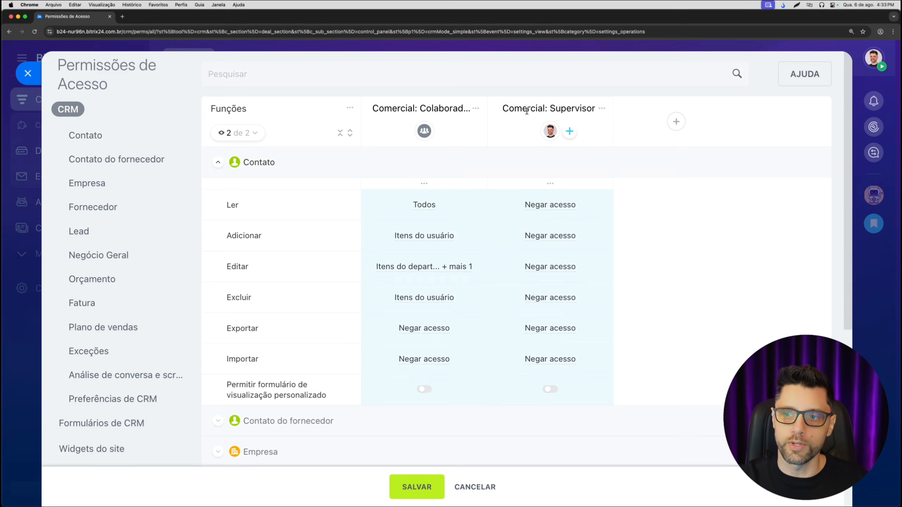
{"action": "left_click", "coordinate": [560, 211]}
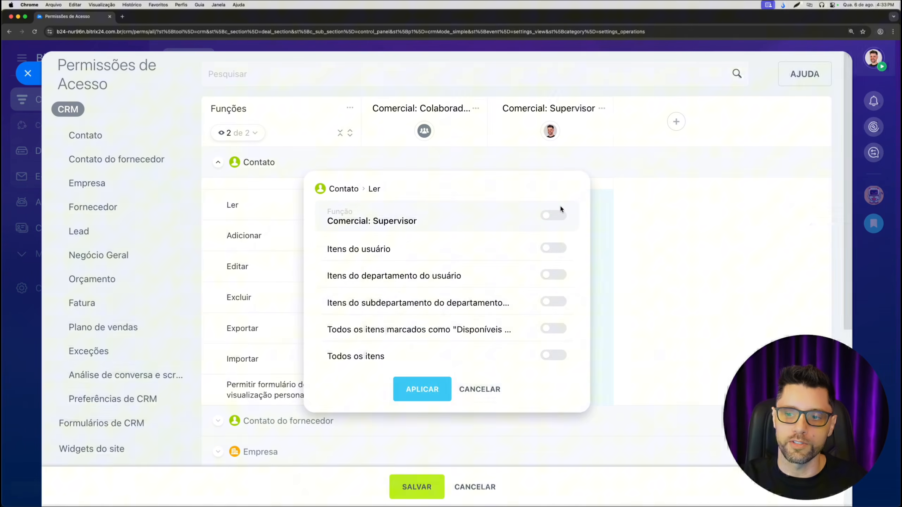
{"action": "left_click", "coordinate": [553, 355]}
{"action": "left_click", "coordinate": [411, 395]}
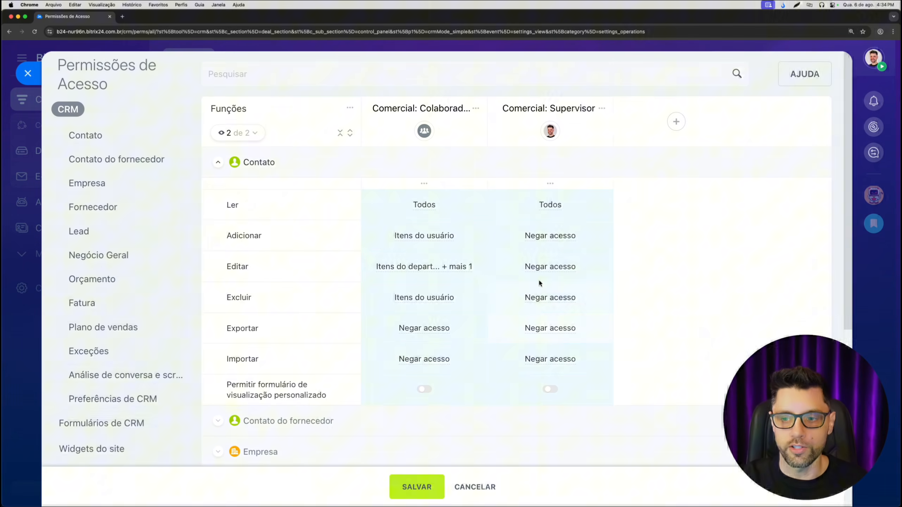
- Examine the role options of "Comercial: Supervisor" for selecting or clearing all permissions at once, without applying any
{"action": "left_click", "coordinate": [604, 108]}
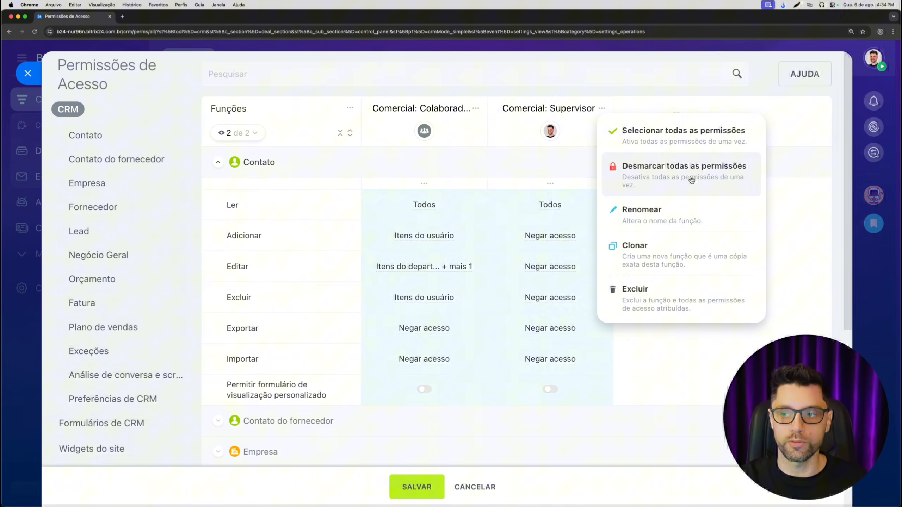
{"action": "left_click", "coordinate": [580, 89]}
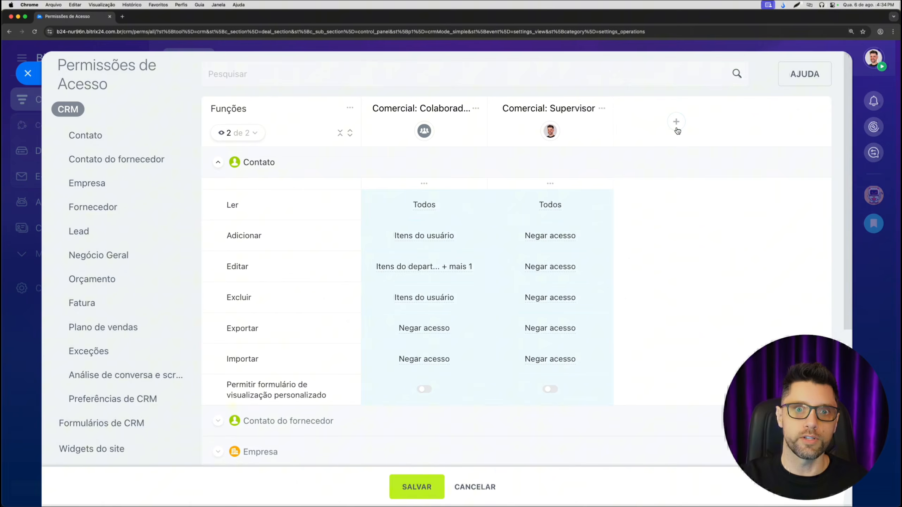
{"action": "left_click", "coordinate": [602, 109]}
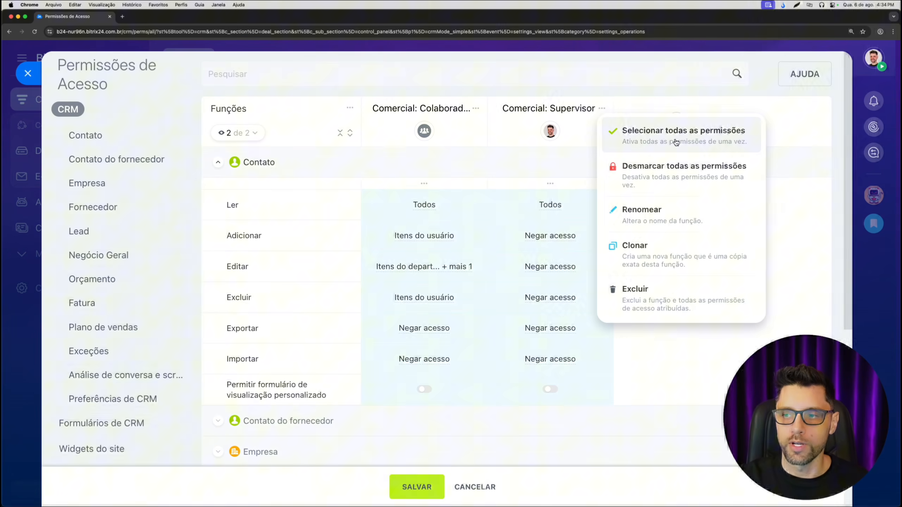
{"action": "left_click", "coordinate": [656, 98]}
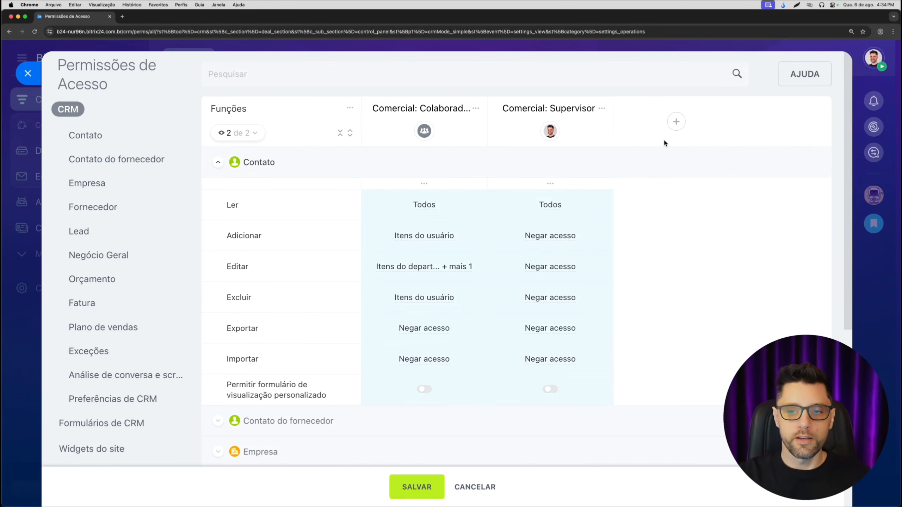
- Save the configured access permissions and return to the Negócios kanban
{"action": "left_click", "coordinate": [425, 490]}
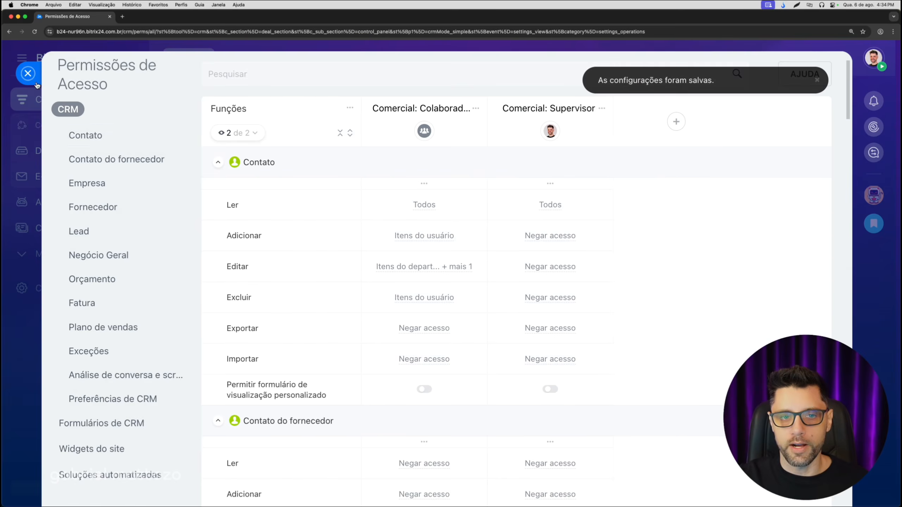
{"action": "left_click", "coordinate": [36, 82]}
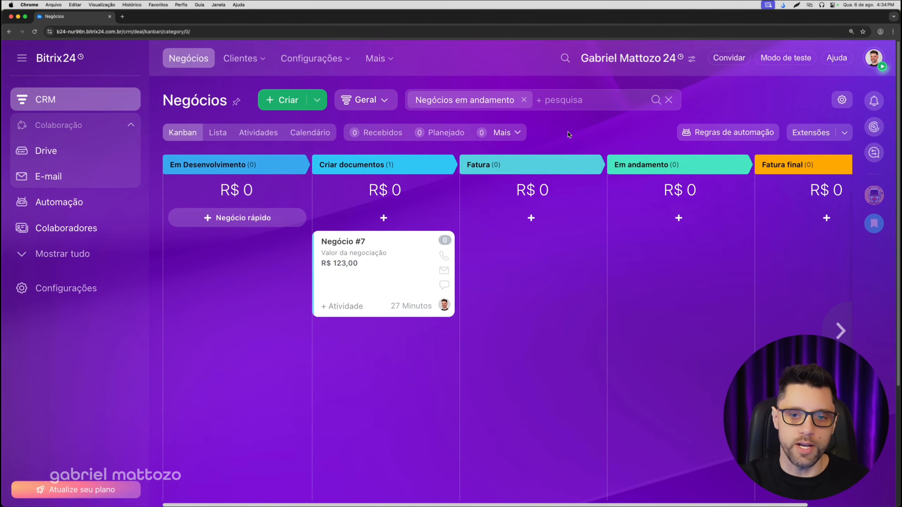
{"action": "left_click", "coordinate": [365, 100]}
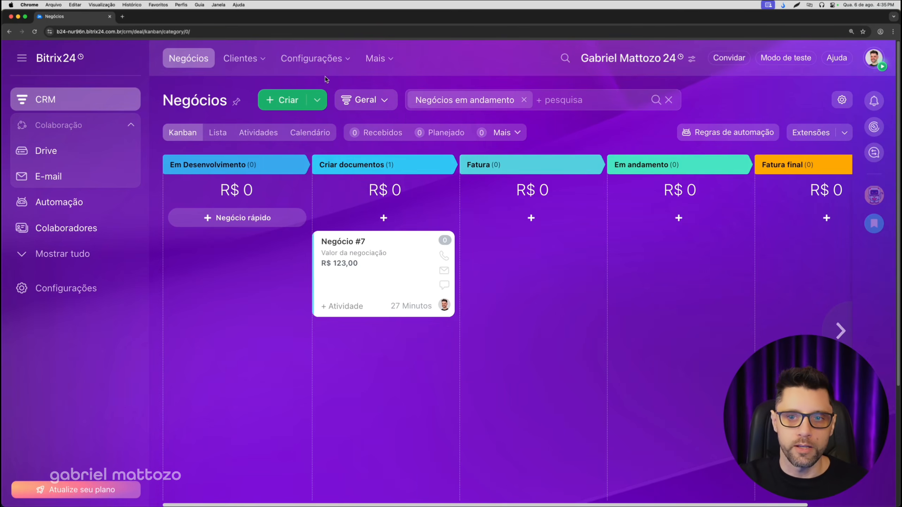
- Reopen the general CRM access permissions to view both Comercial roles and return to the Negócios kanban
{"action": "left_click", "coordinate": [342, 67]}
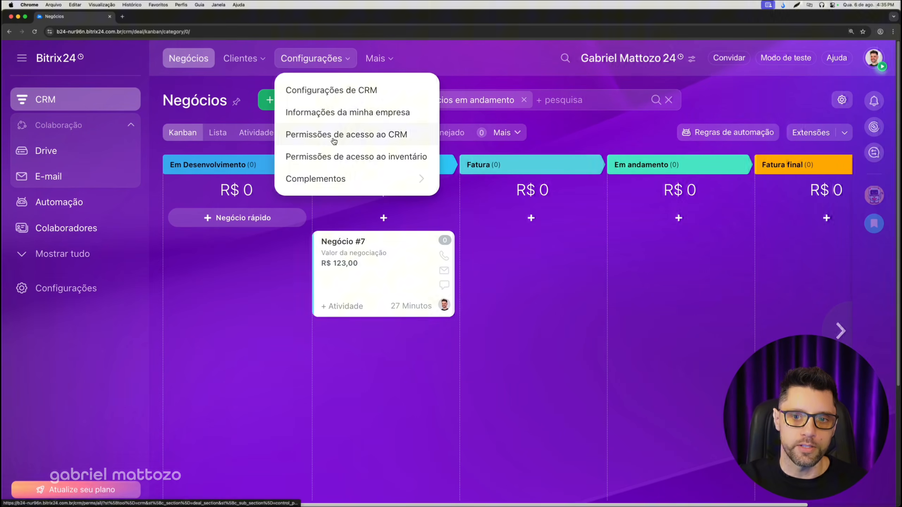
{"action": "left_click", "coordinate": [361, 137]}
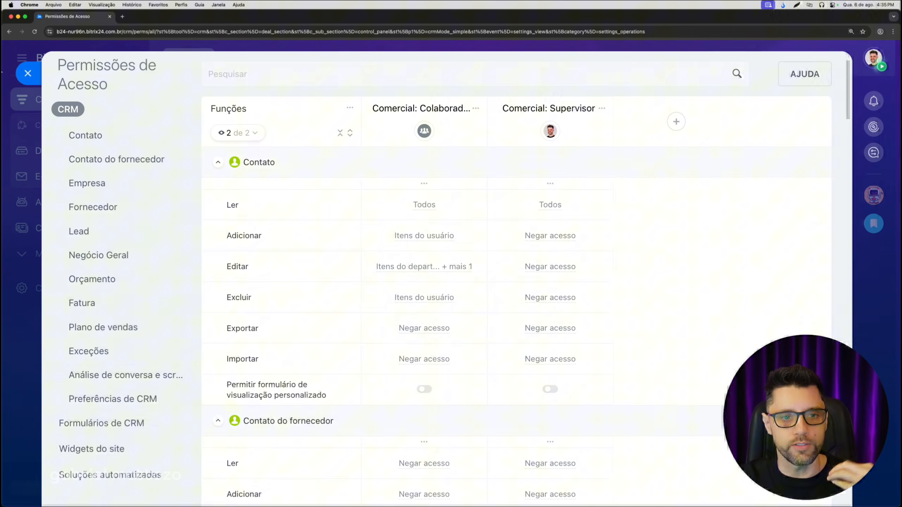
{"action": "left_click", "coordinate": [23, 73]}
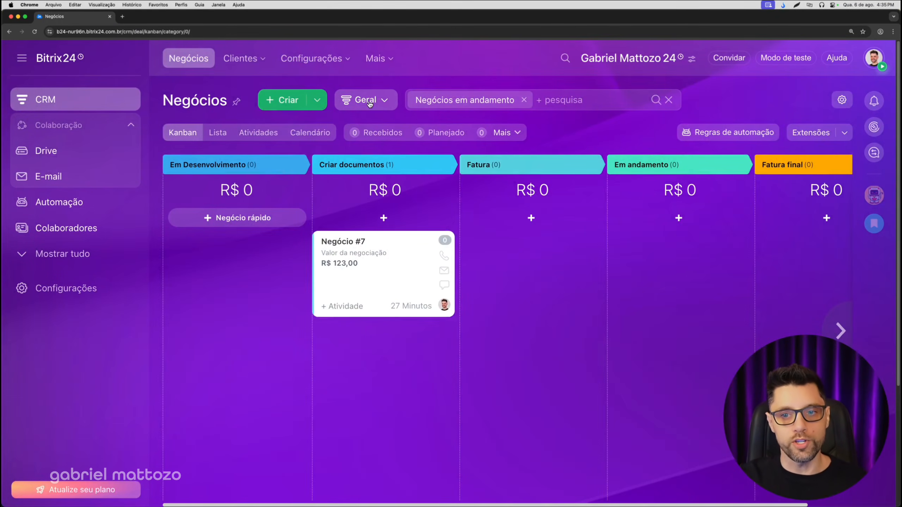
- Open the access permissions specific to the Geral deal pipeline from the kanban settings
{"action": "left_click", "coordinate": [841, 105]}
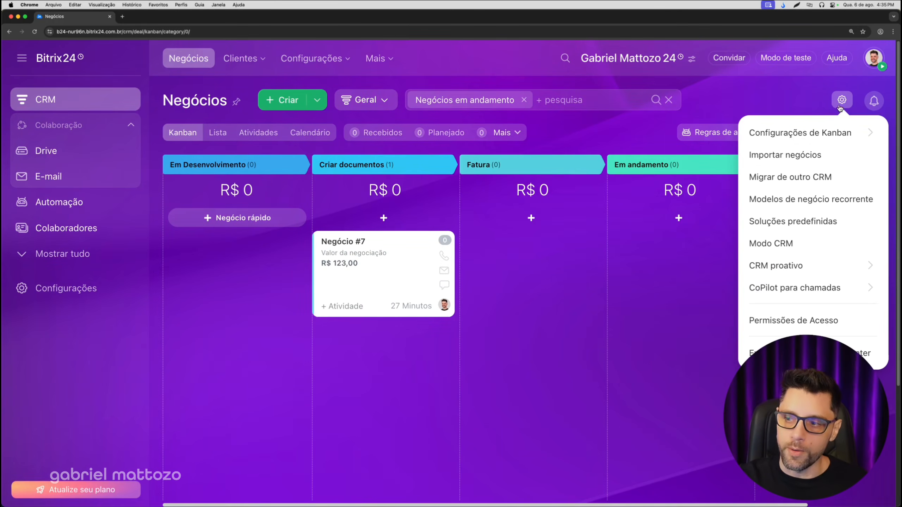
{"action": "left_click", "coordinate": [817, 322]}
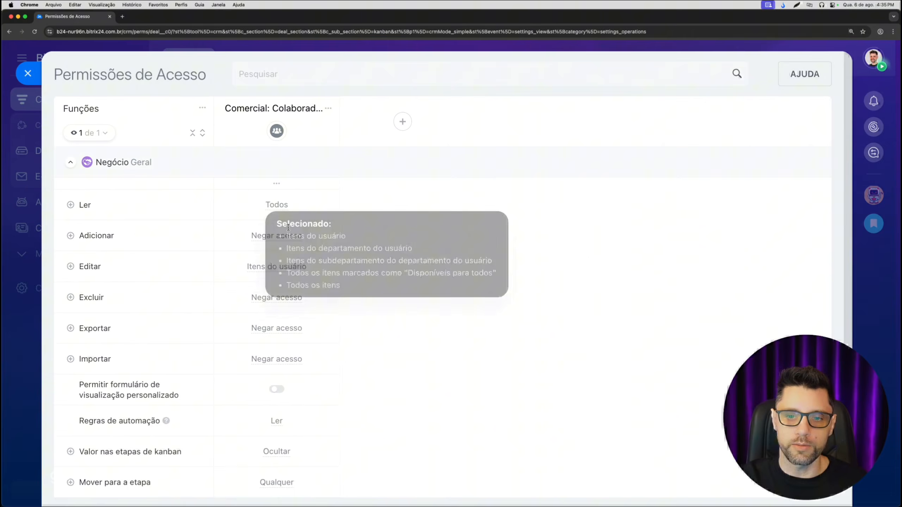